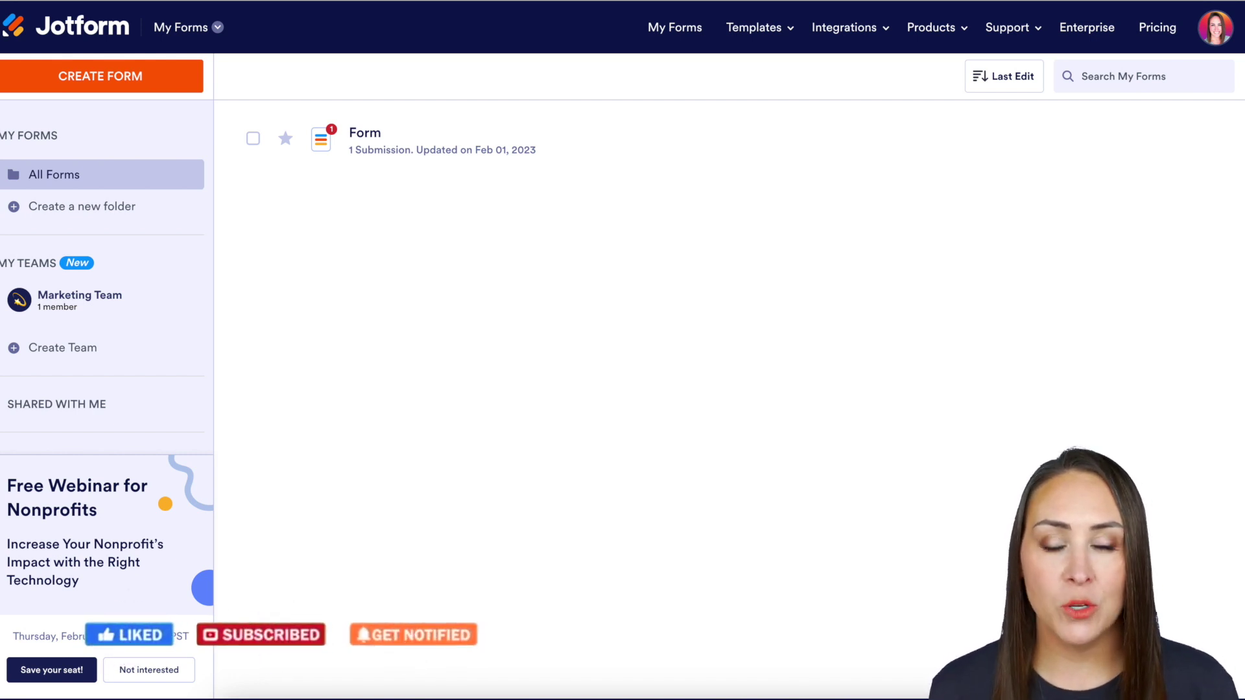
Step: From My Sign Documents, create a new sign document using the Simple One Page Lease Agreement Template
left_click(195, 26)
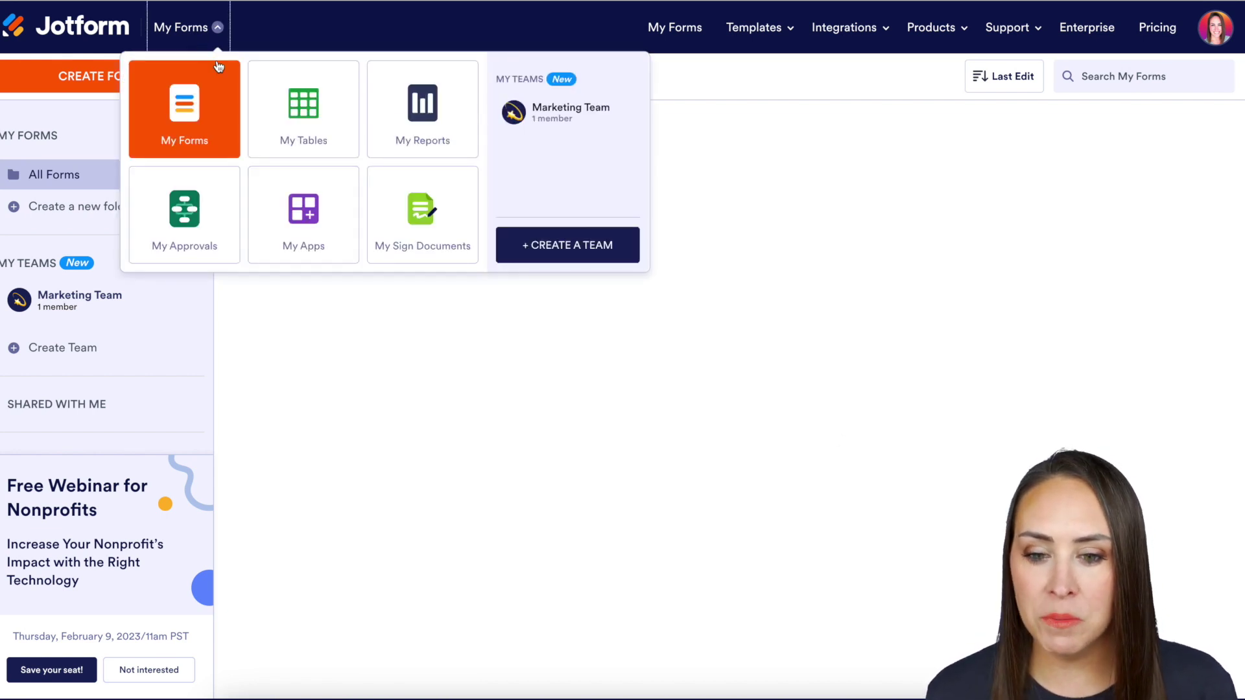
left_click(452, 242)
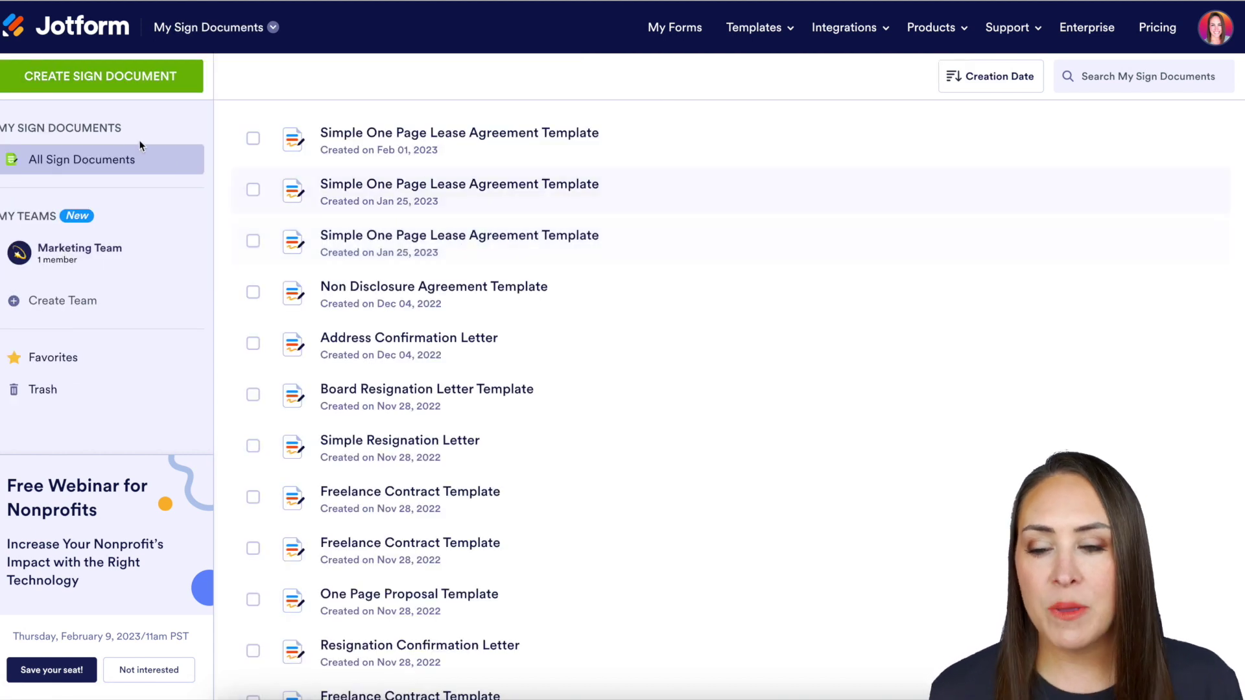
left_click(103, 76)
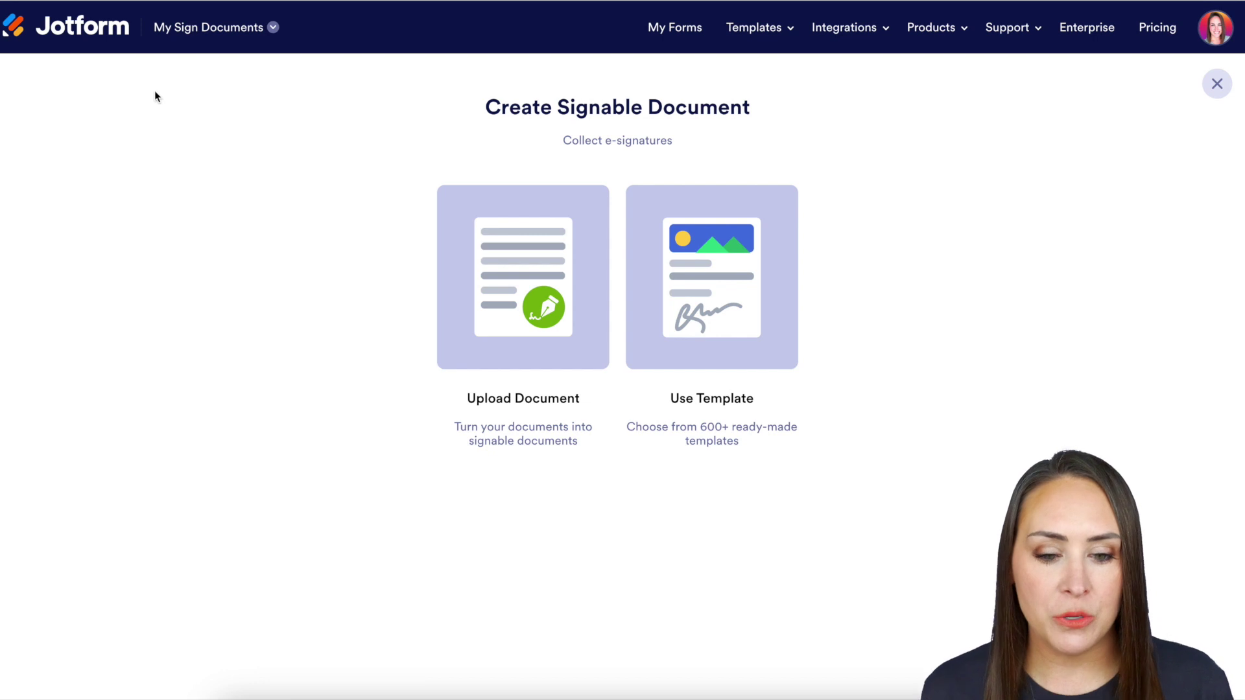
left_click(678, 244)
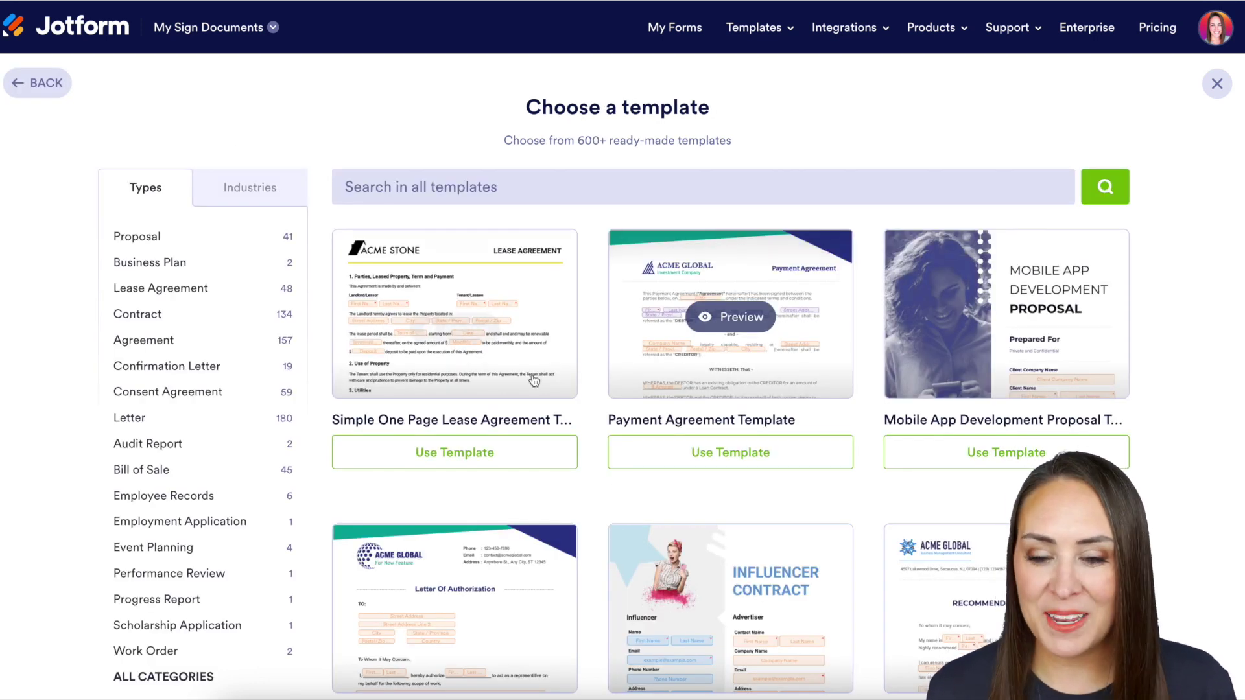
left_click(502, 458)
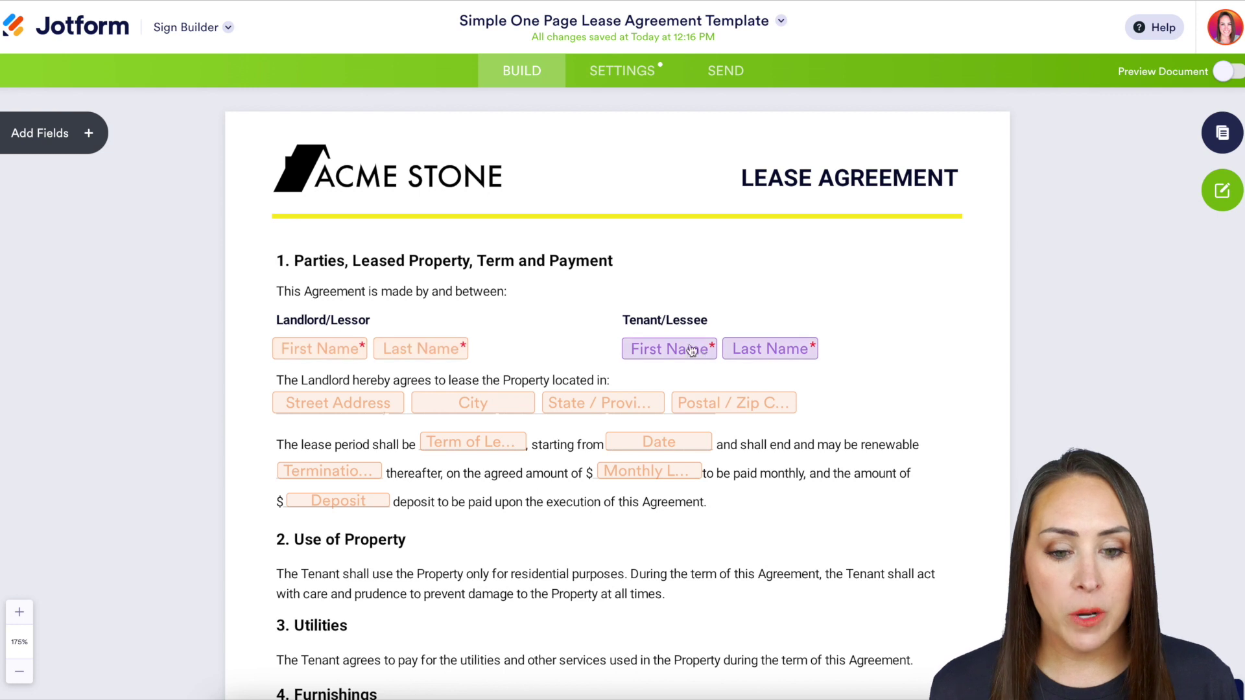
scroll(873, 313, "down", 8)
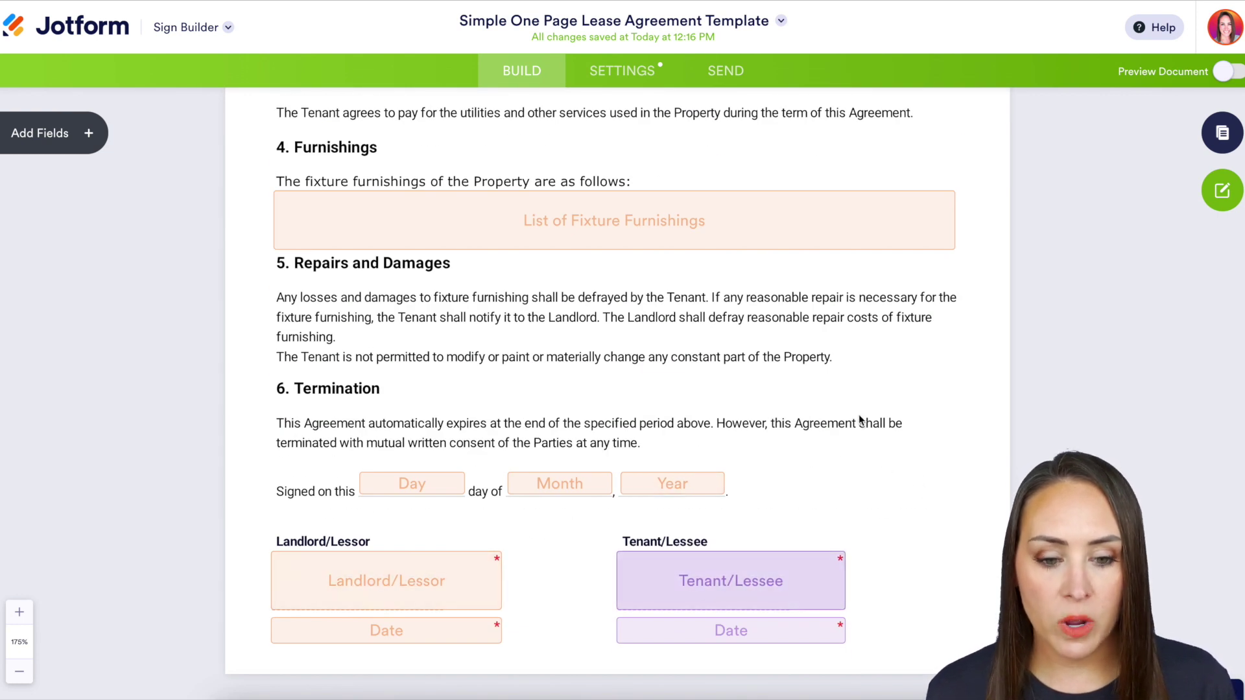
scroll(872, 390, "up", 1)
scroll(872, 389, "up", 8)
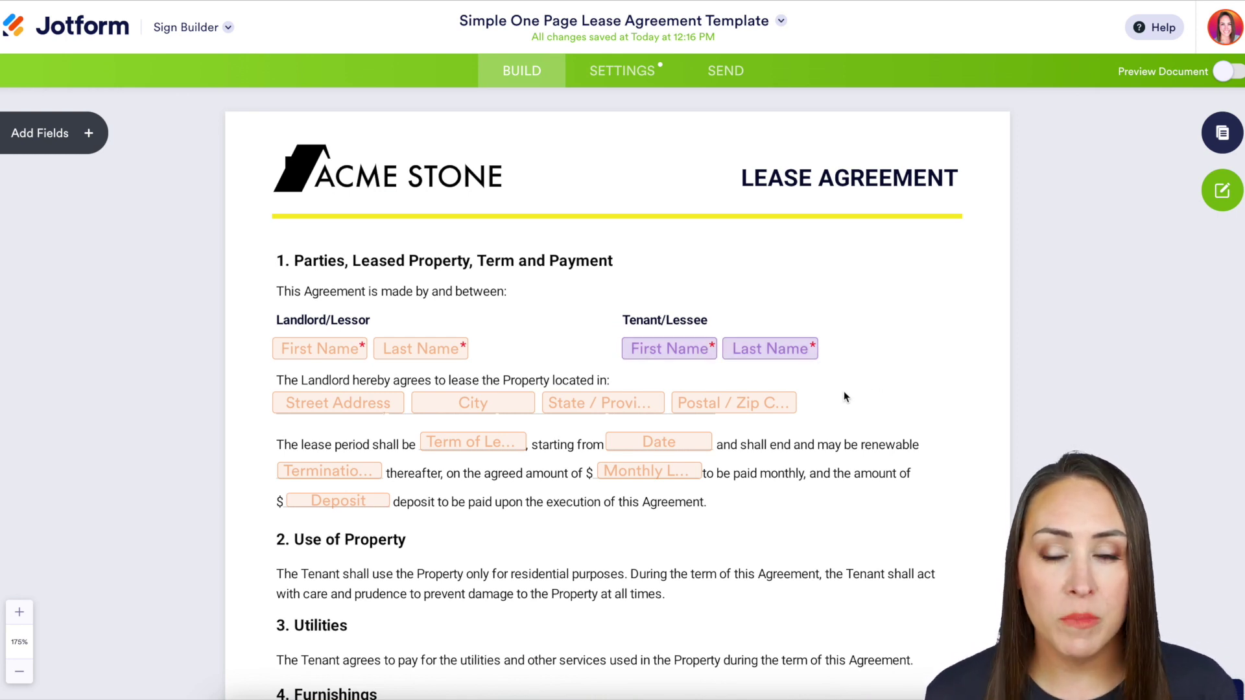
left_click(84, 130)
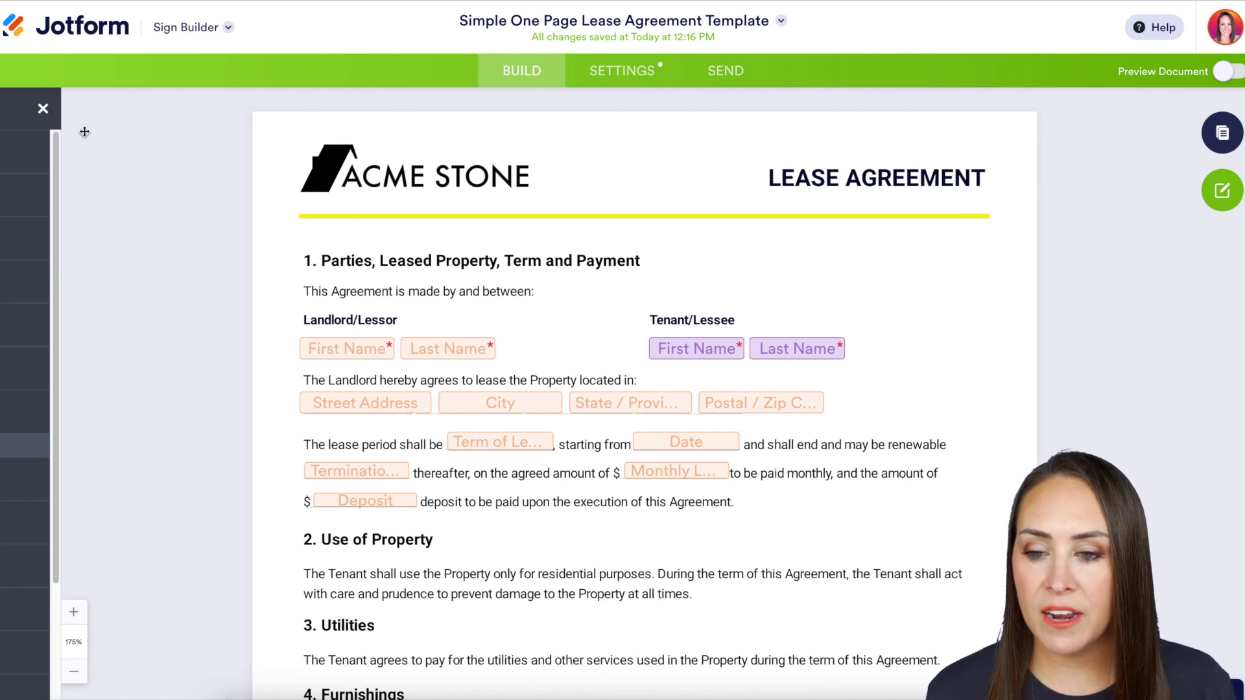
Step: Place an Email field beside the tenant's name and assign it to Tenant/Lessee
left_click_drag(58, 197, 958, 364)
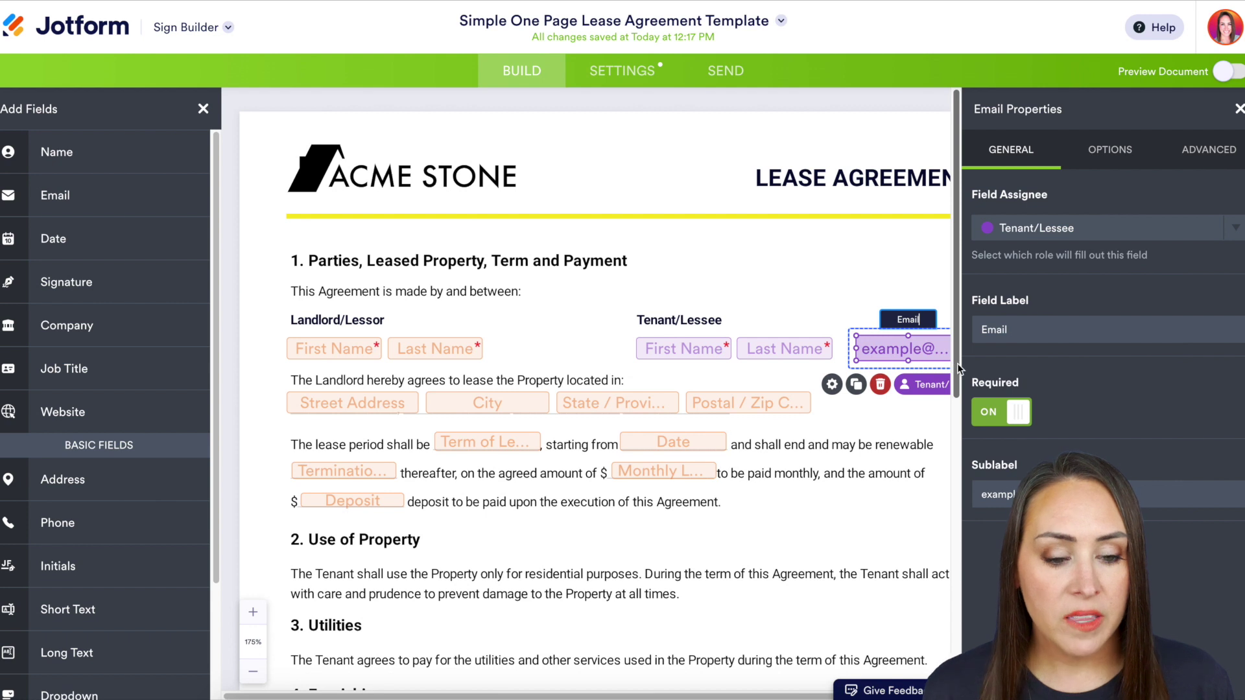
left_click(1037, 228)
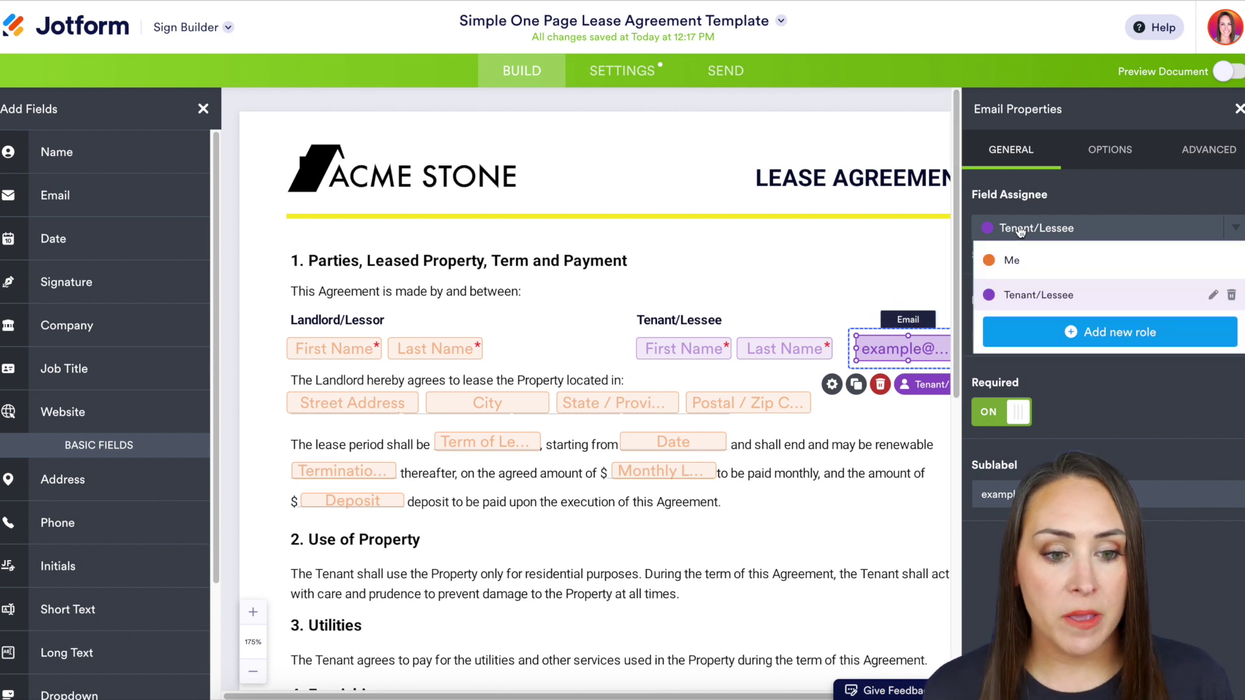
left_click(1026, 266)
left_click(1038, 295)
left_click(873, 269)
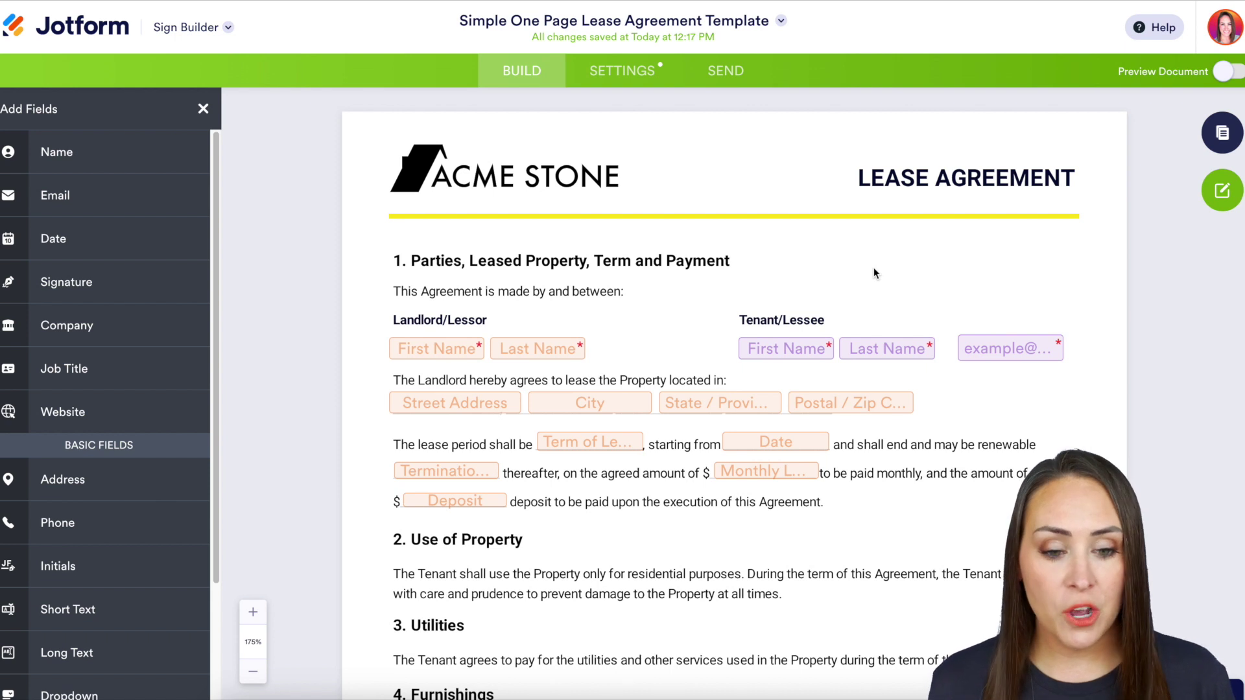
left_click(636, 72)
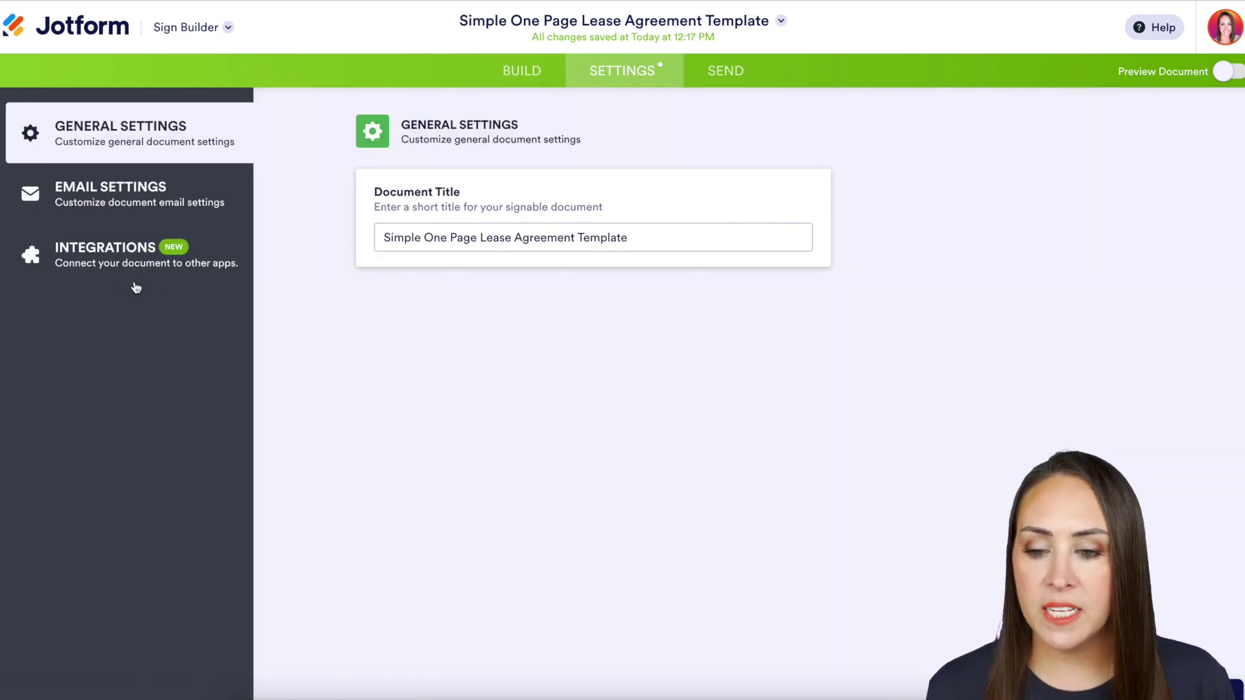
Step: Find the Dropbox integration and allow Jotform access to the Dropbox account
left_click(99, 260)
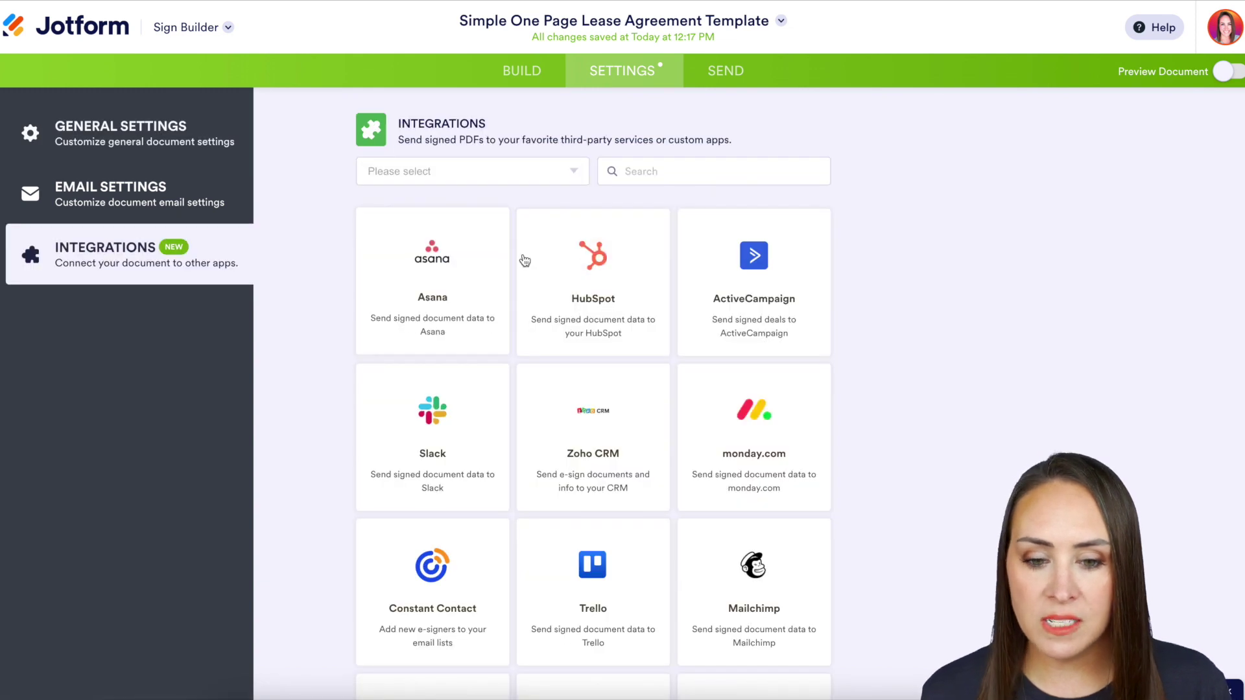
type("drop")
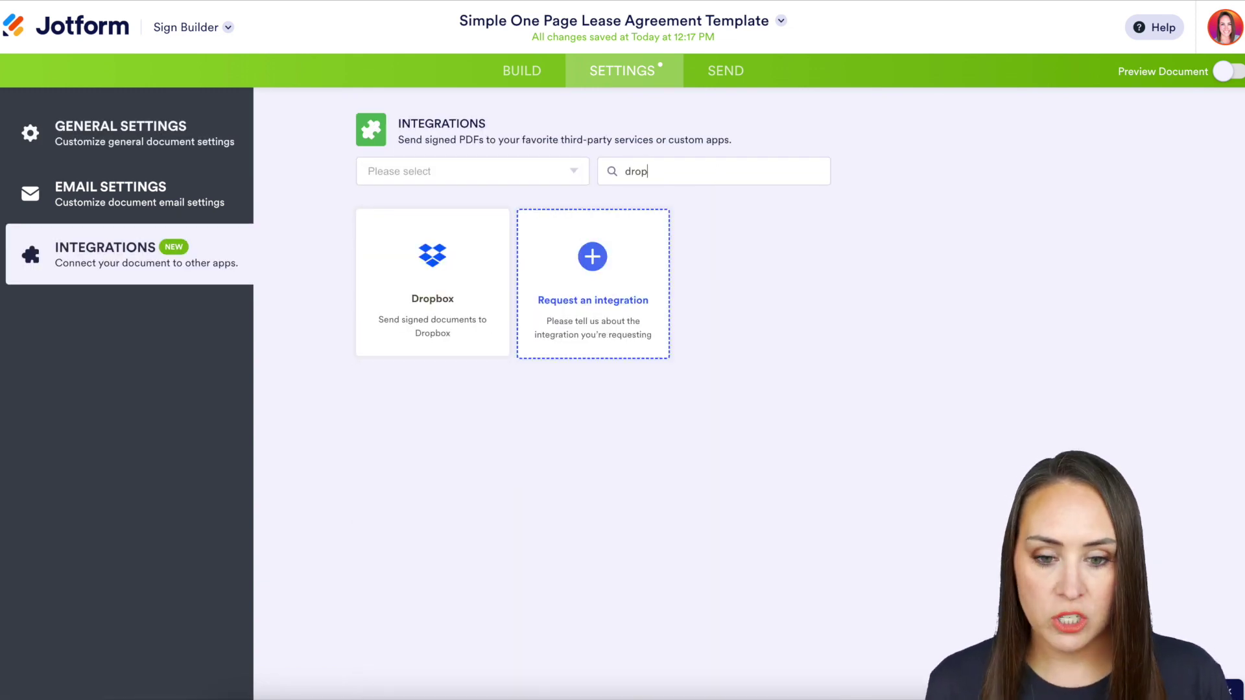
left_click(417, 319)
left_click(745, 461)
left_click(725, 316)
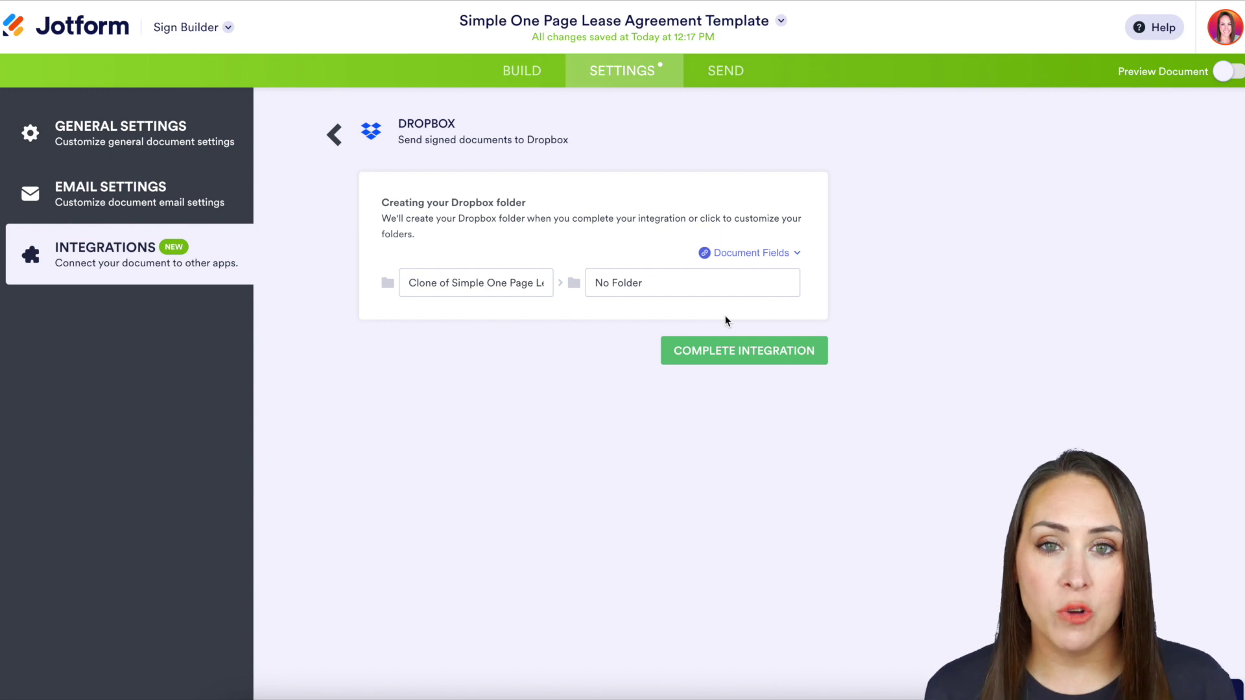
Step: Rename the Dropbox folder to 'Lease Agreement' by removing the clone prefix and 'Template'
left_click(502, 284)
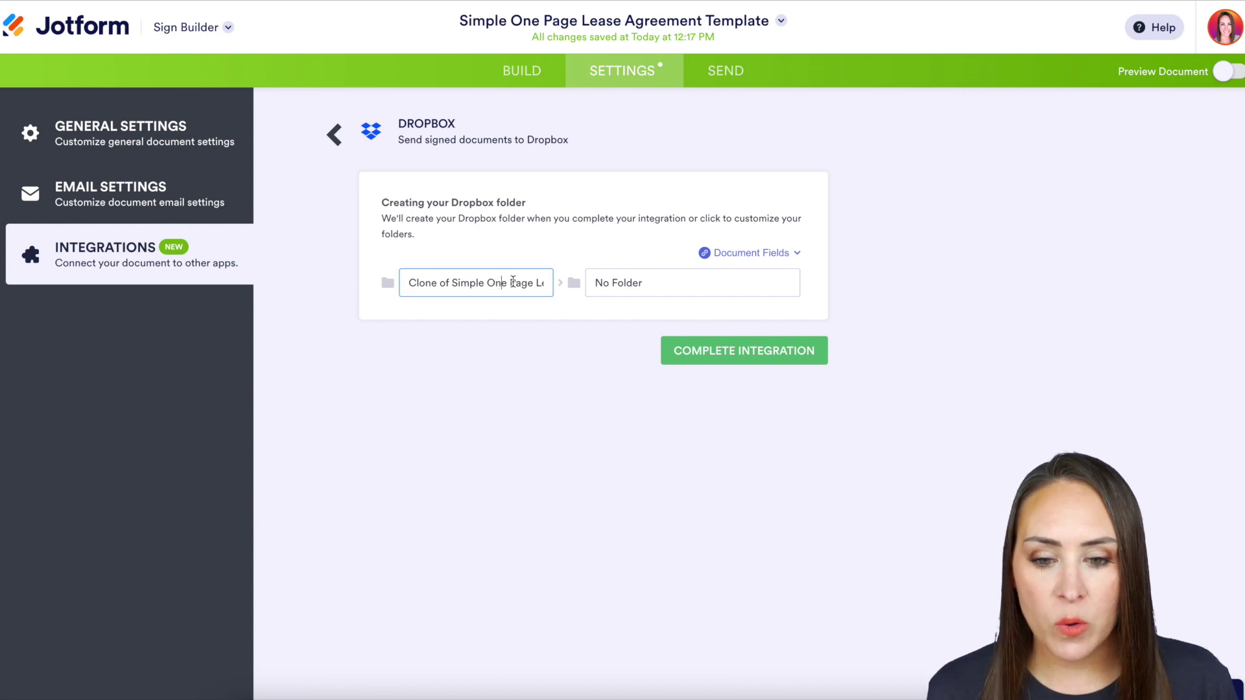
left_click_drag(537, 283, 382, 289)
key("BackSpace")
double_click(510, 283)
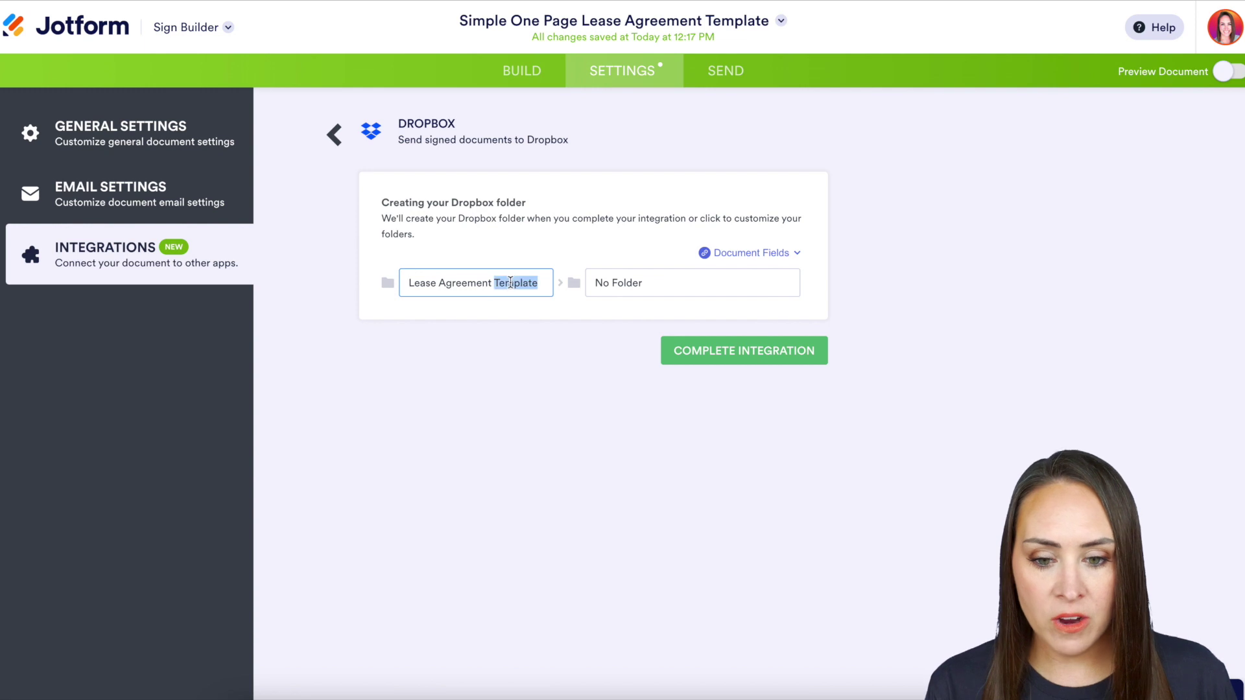
key("BackSpace")
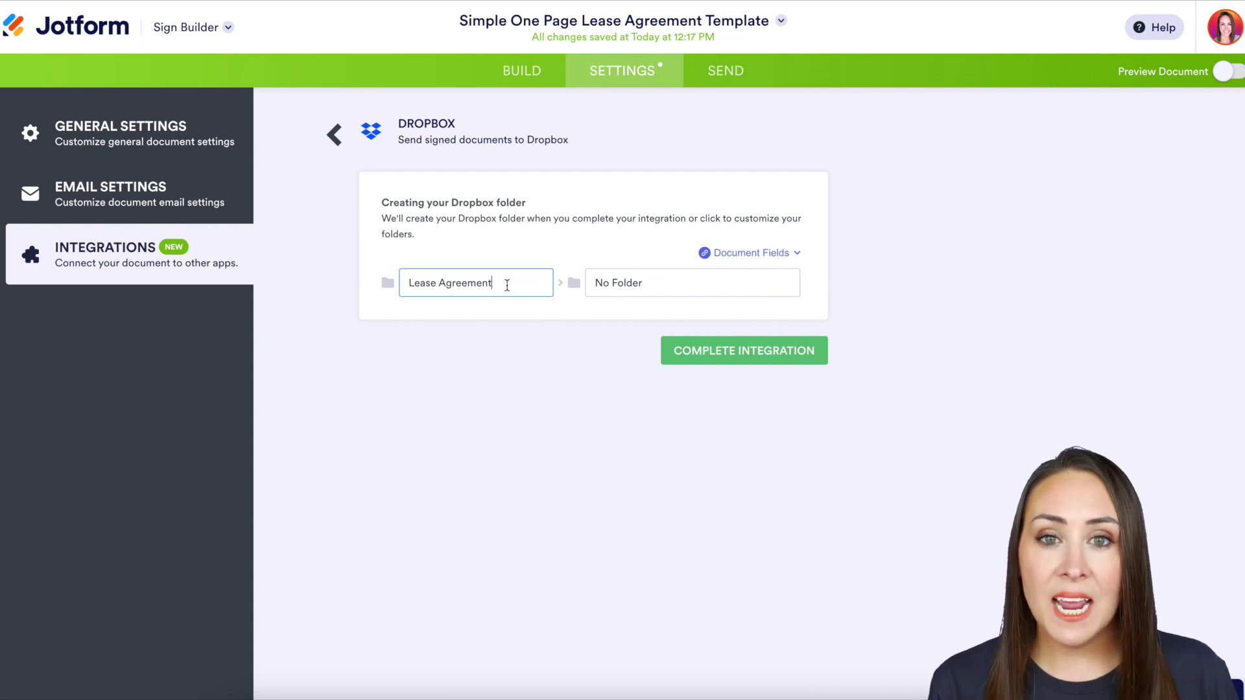
Step: Name Dropbox subfolders after the Tenant/Lessee field and finish the integration setup
left_click_drag(651, 288, 570, 290)
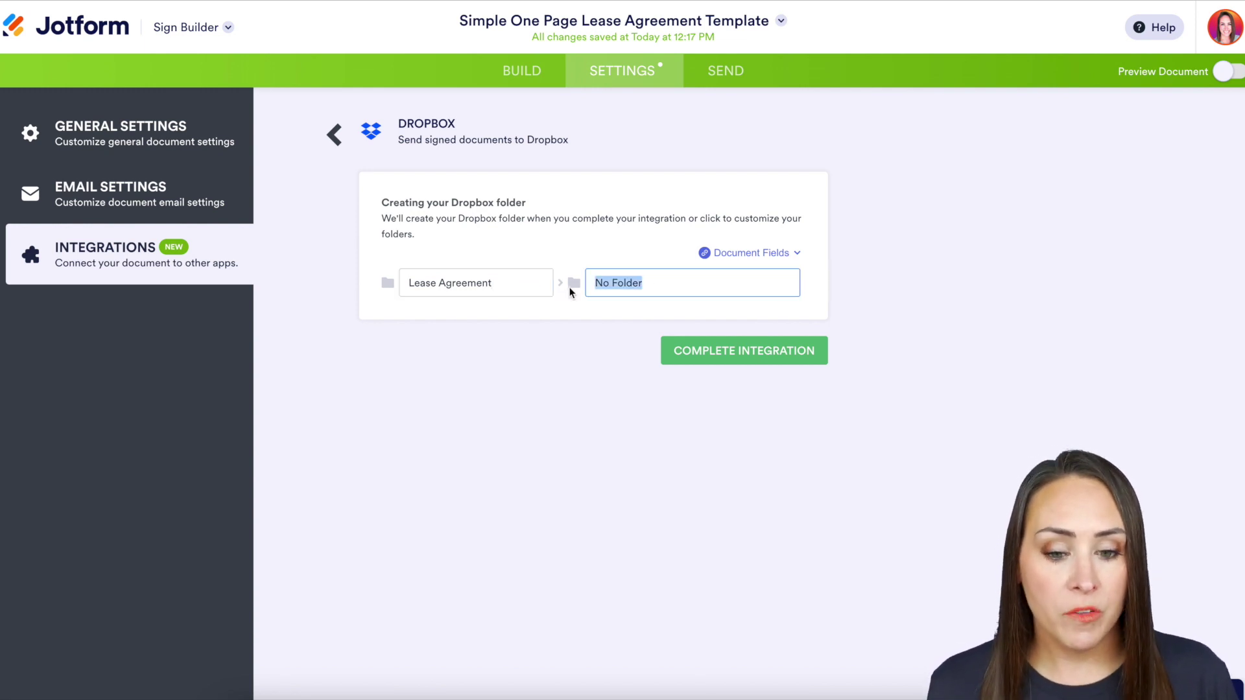
key("BackSpace")
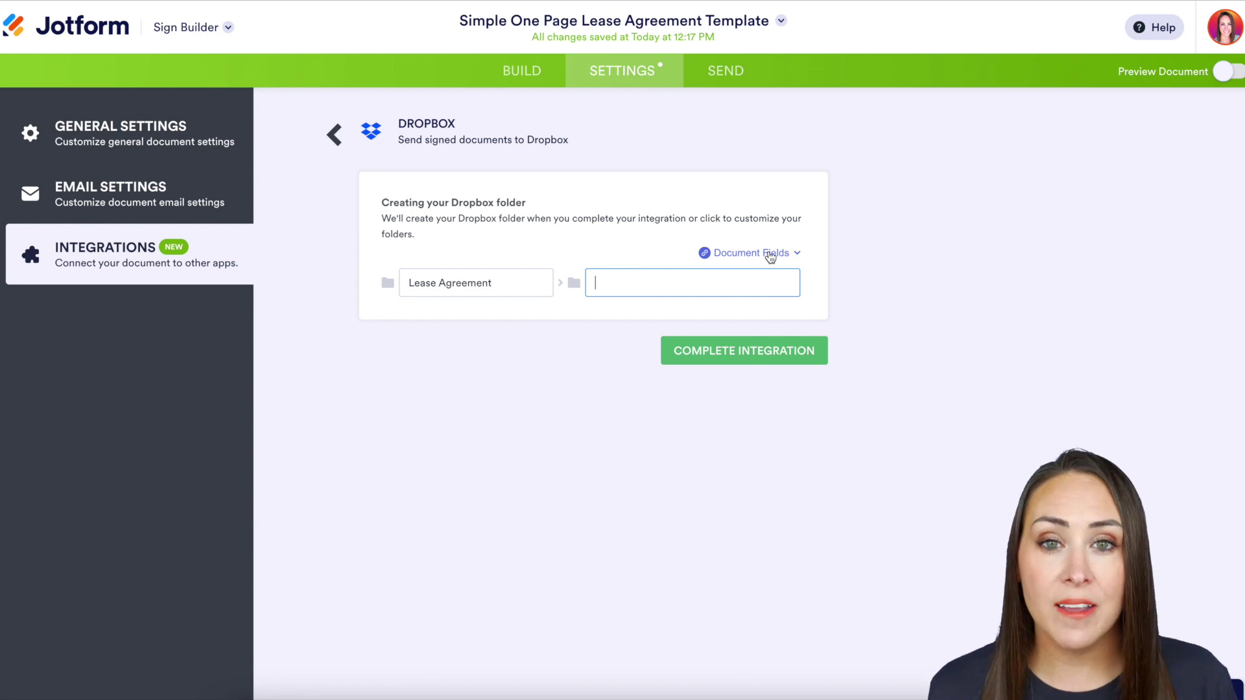
left_click(770, 255)
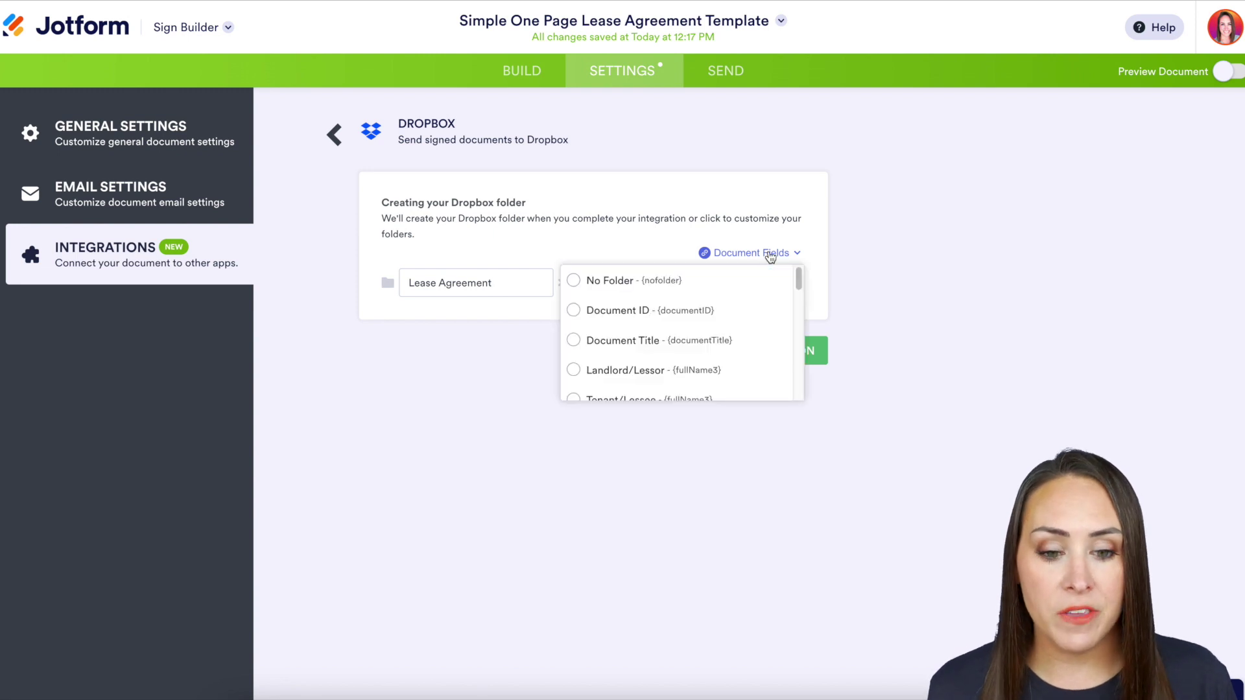
left_click(641, 395)
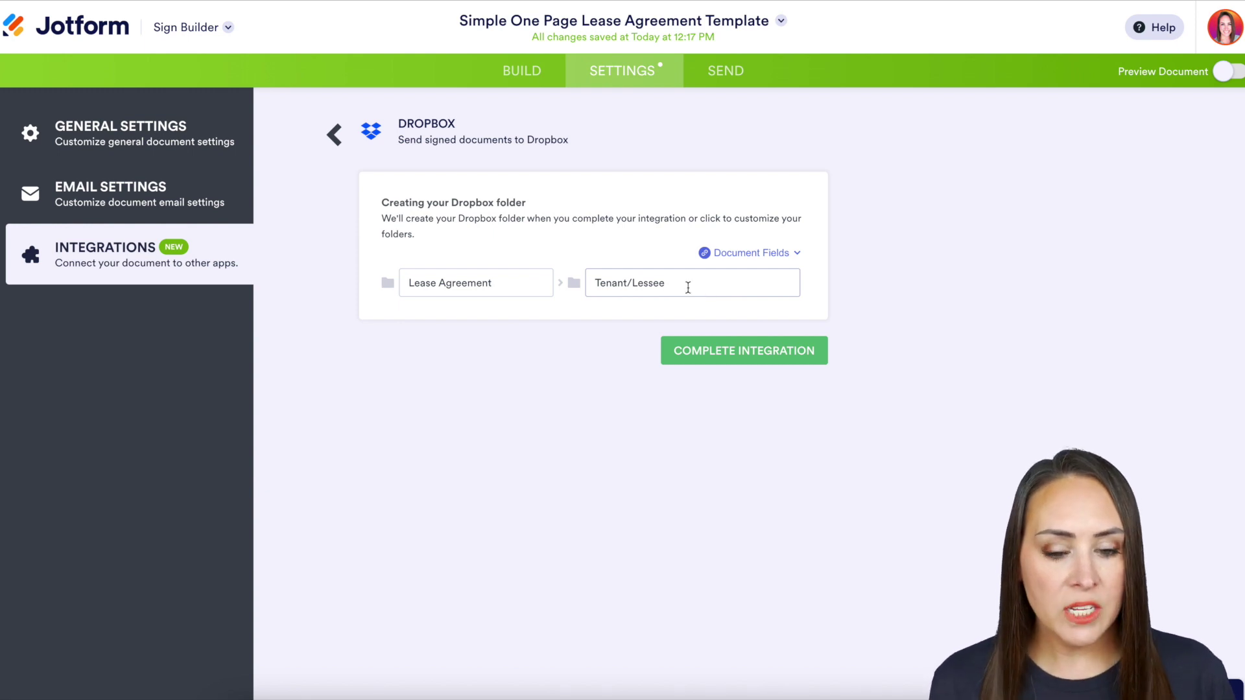
left_click(743, 353)
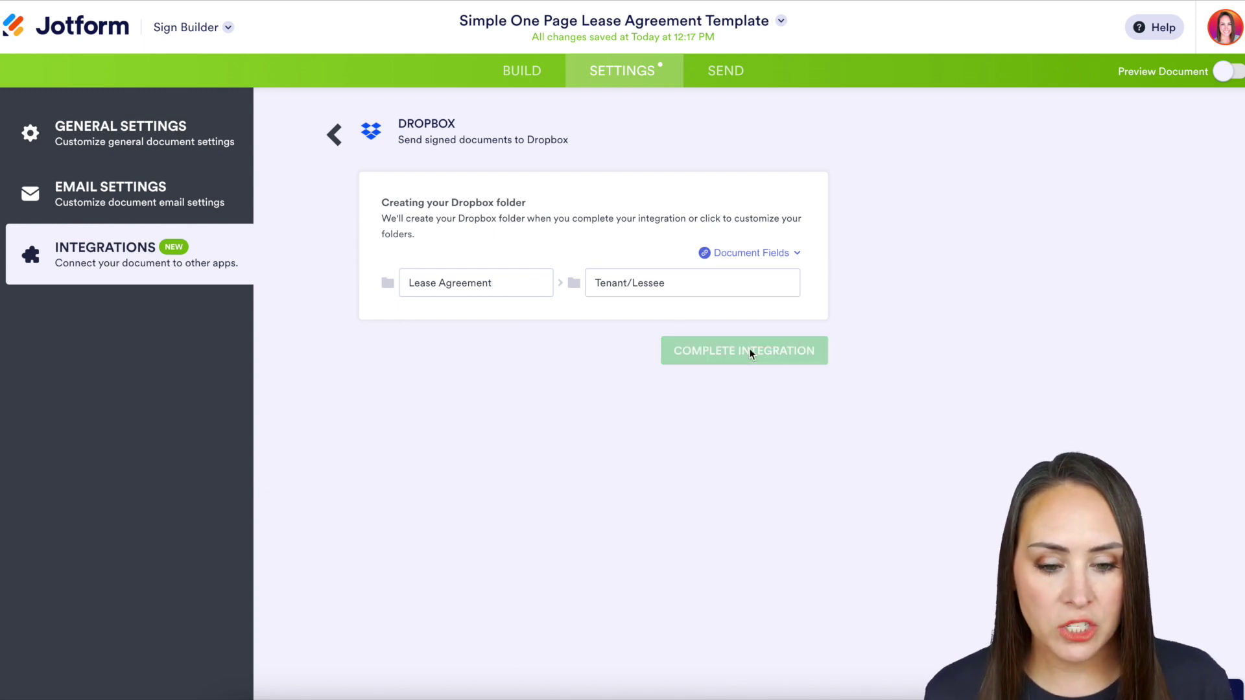
left_click(811, 447)
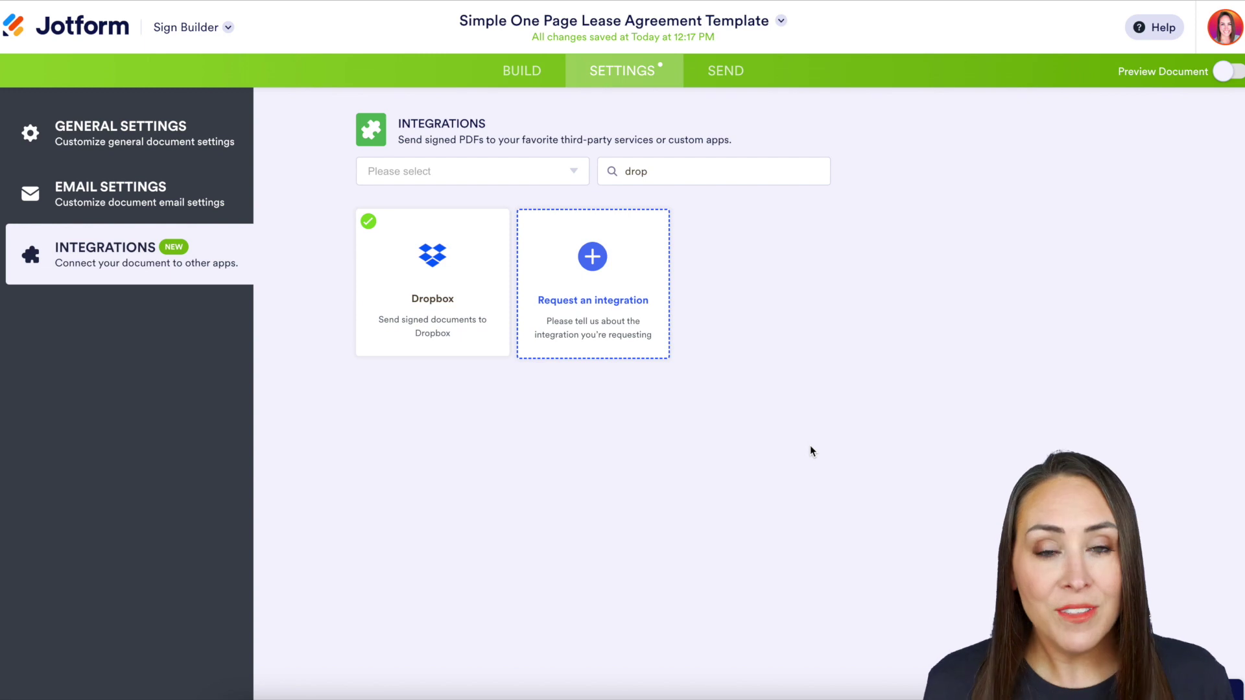
left_click(725, 72)
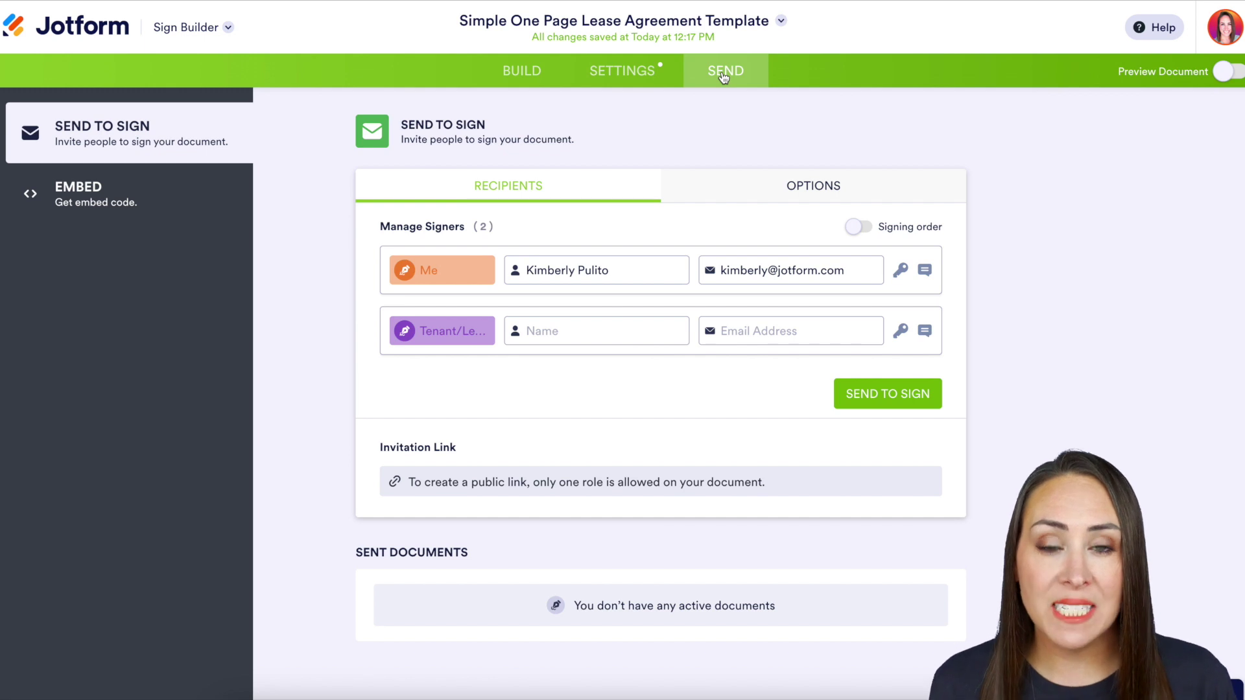
Step: Enter the tenant's name and e-mail, enable signing order, and send the lease to both signers
left_click(538, 329)
left_click(636, 375)
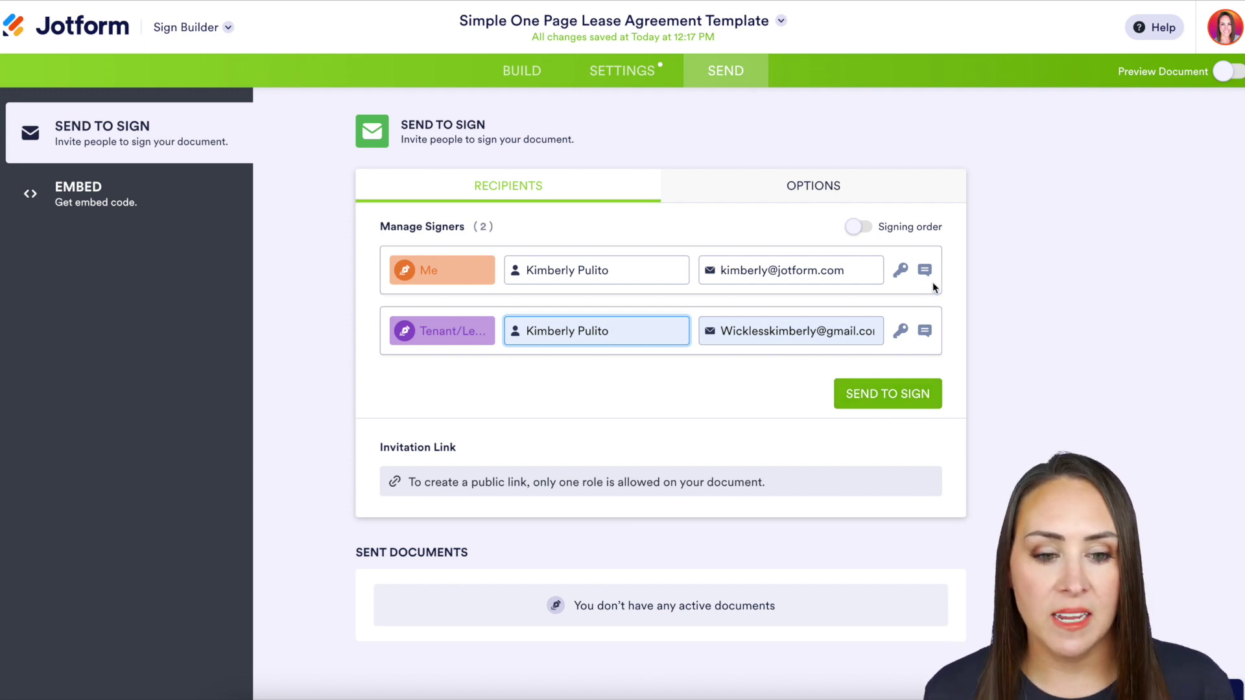
left_click(859, 229)
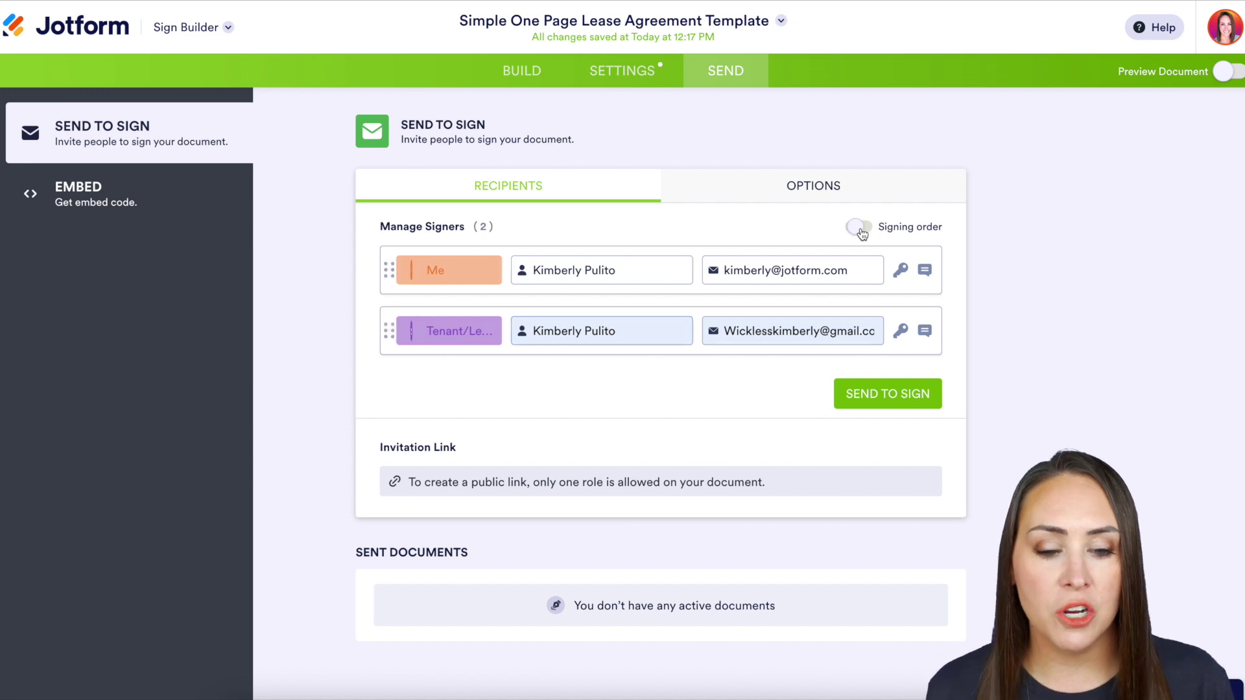
left_click_drag(386, 332, 381, 356)
left_click(430, 393)
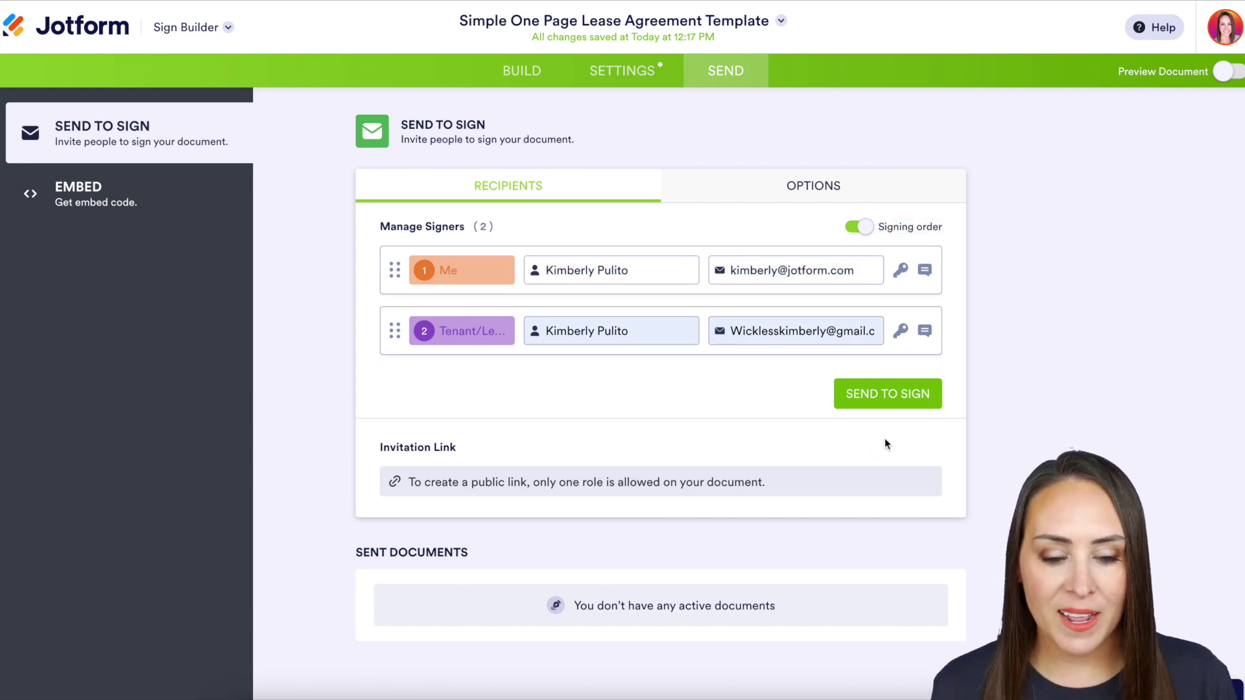
left_click(900, 389)
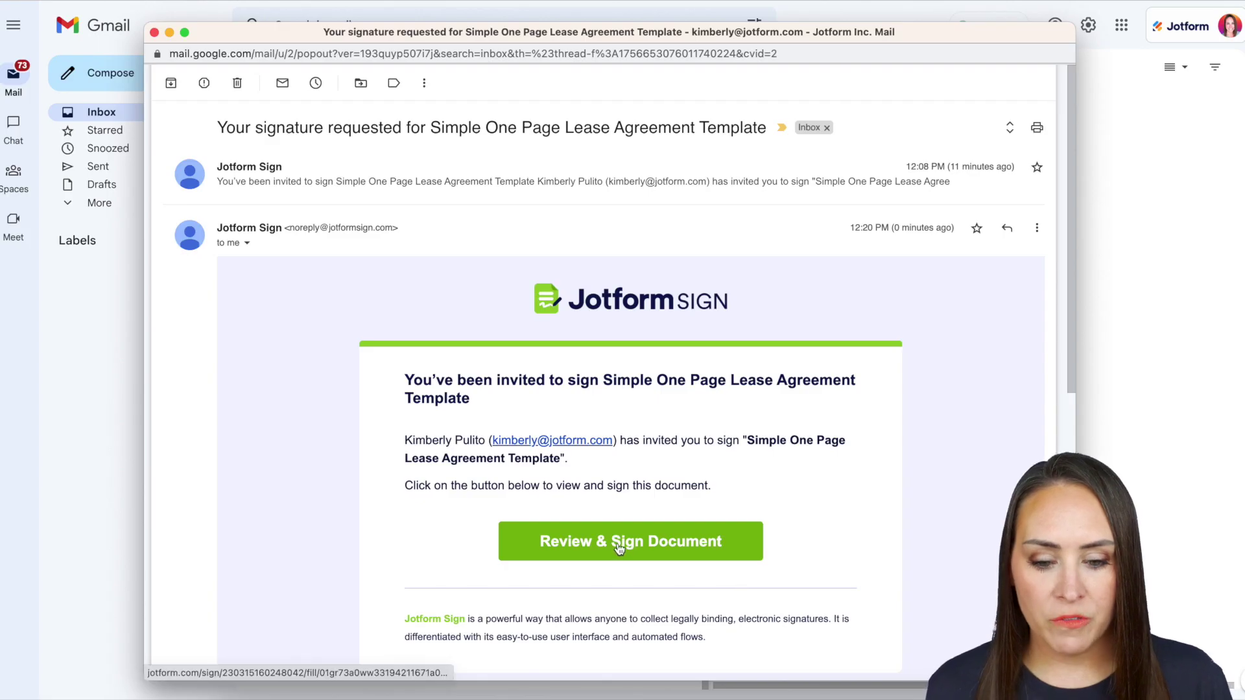
left_click(618, 547)
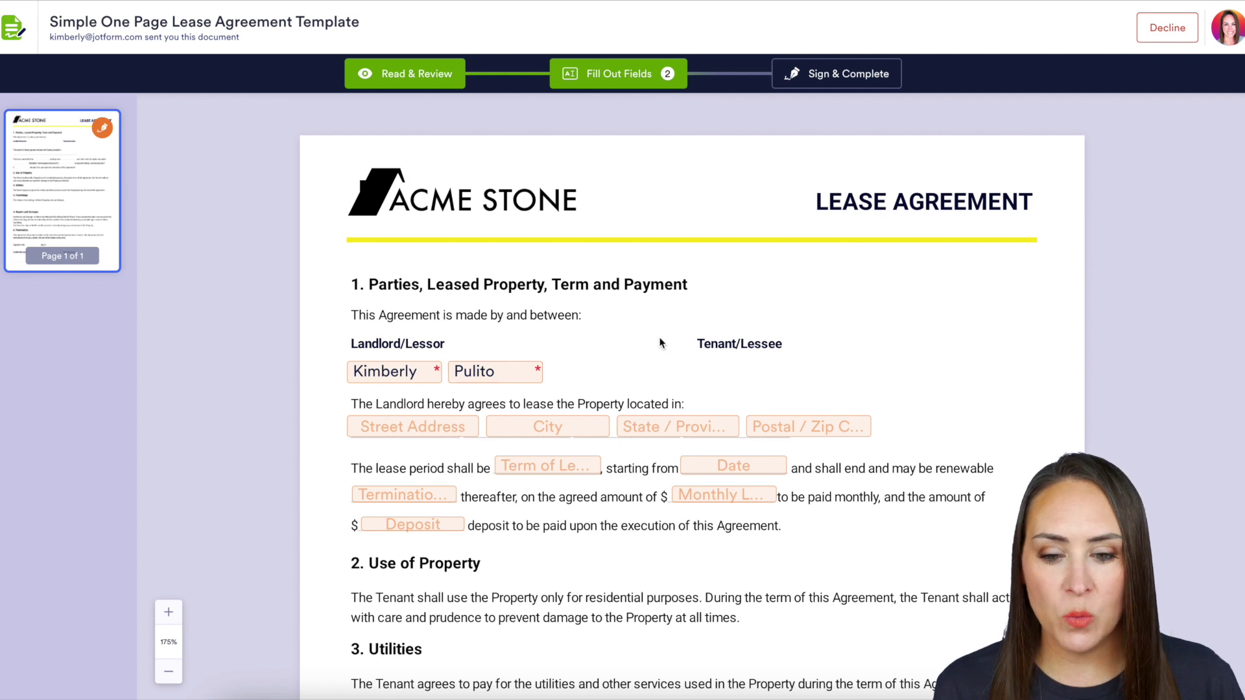
Step: Add the landlord's typed signature and set the signing date to February 1, 2023
scroll(697, 327, "down", 5)
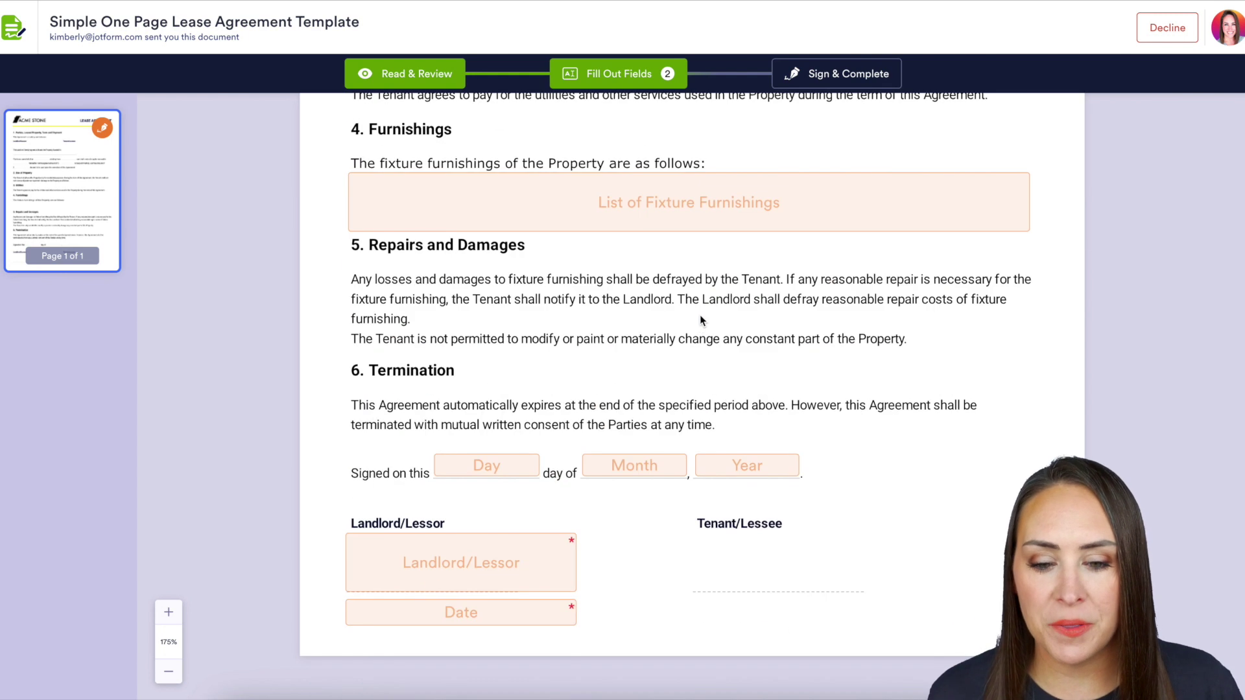
left_click(475, 583)
left_click(612, 681)
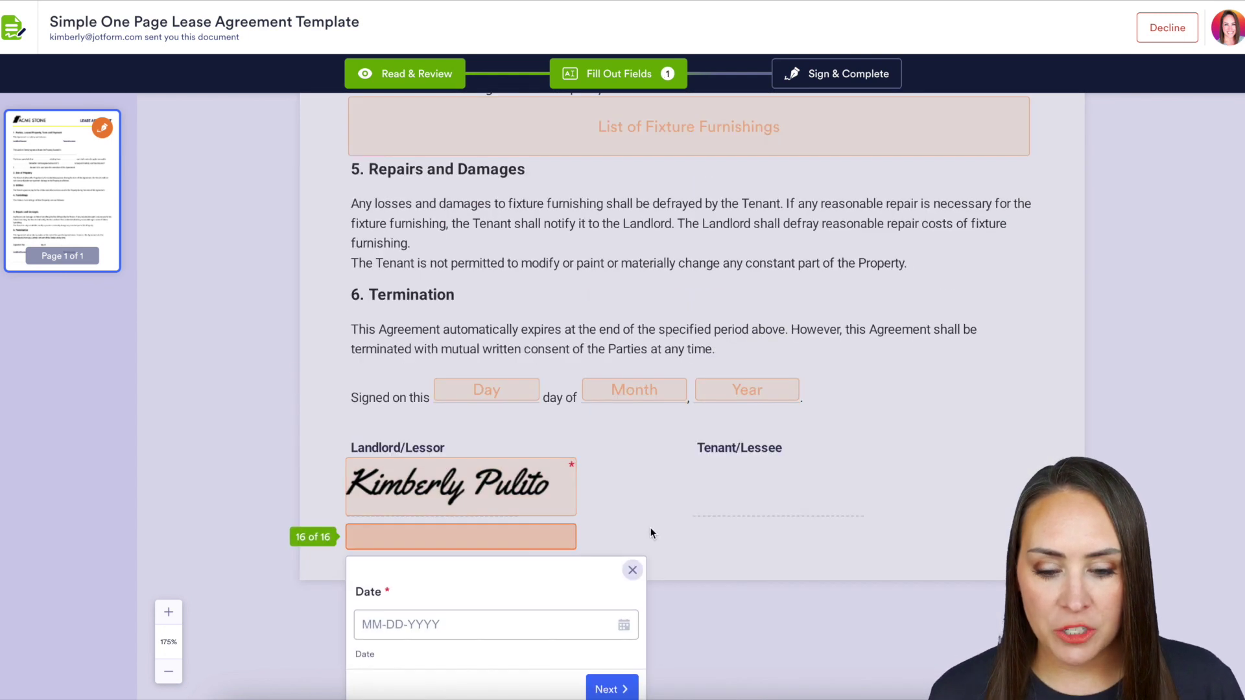
left_click(628, 617)
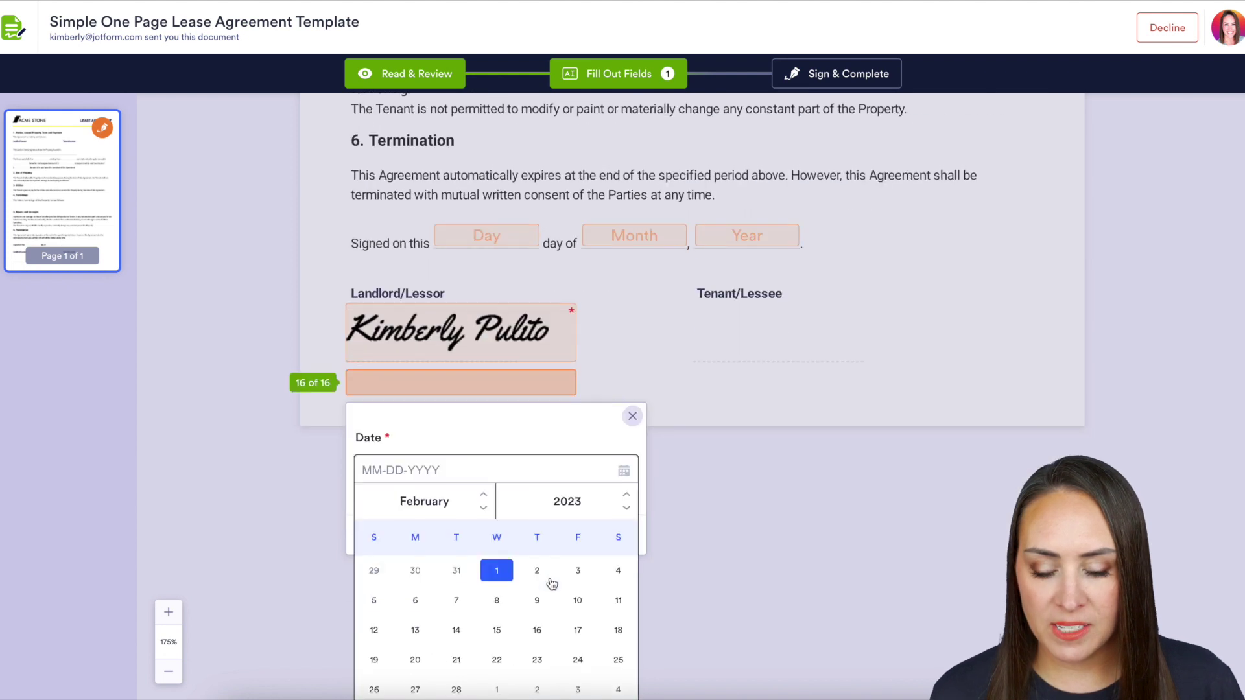
left_click(503, 568)
left_click(633, 562)
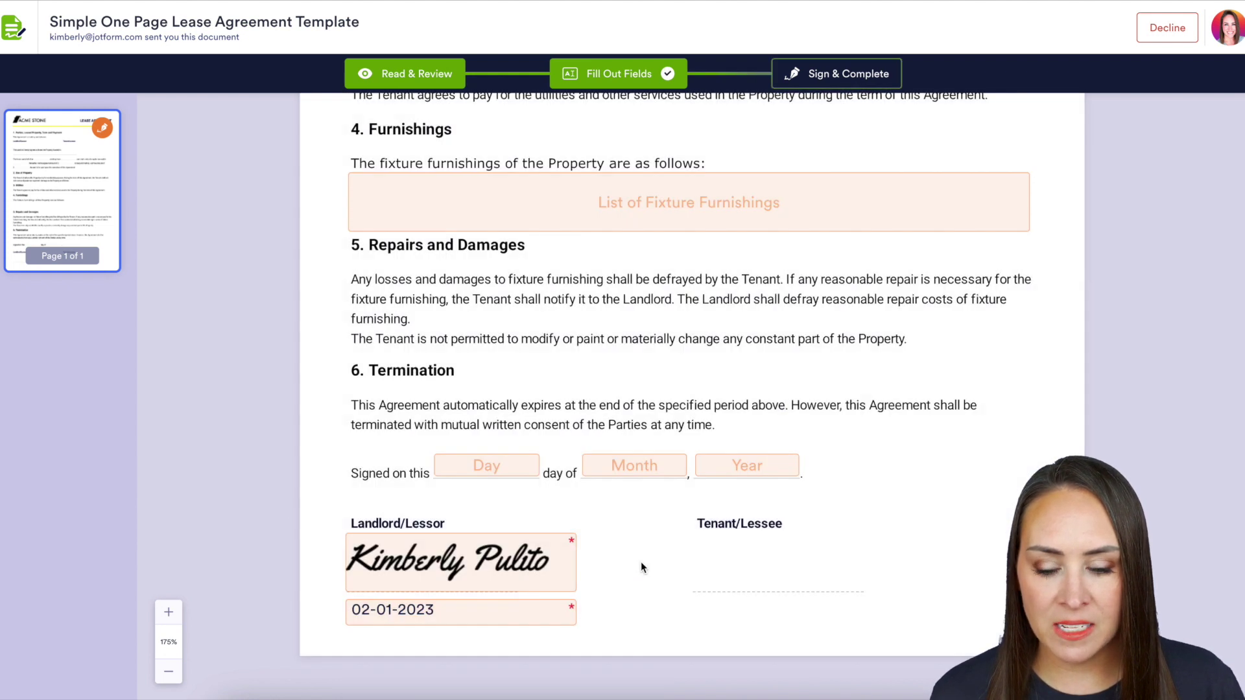
Step: Accept the e-signature terms to submit the landlord's signature, then open the tenant's invitation
left_click(826, 76)
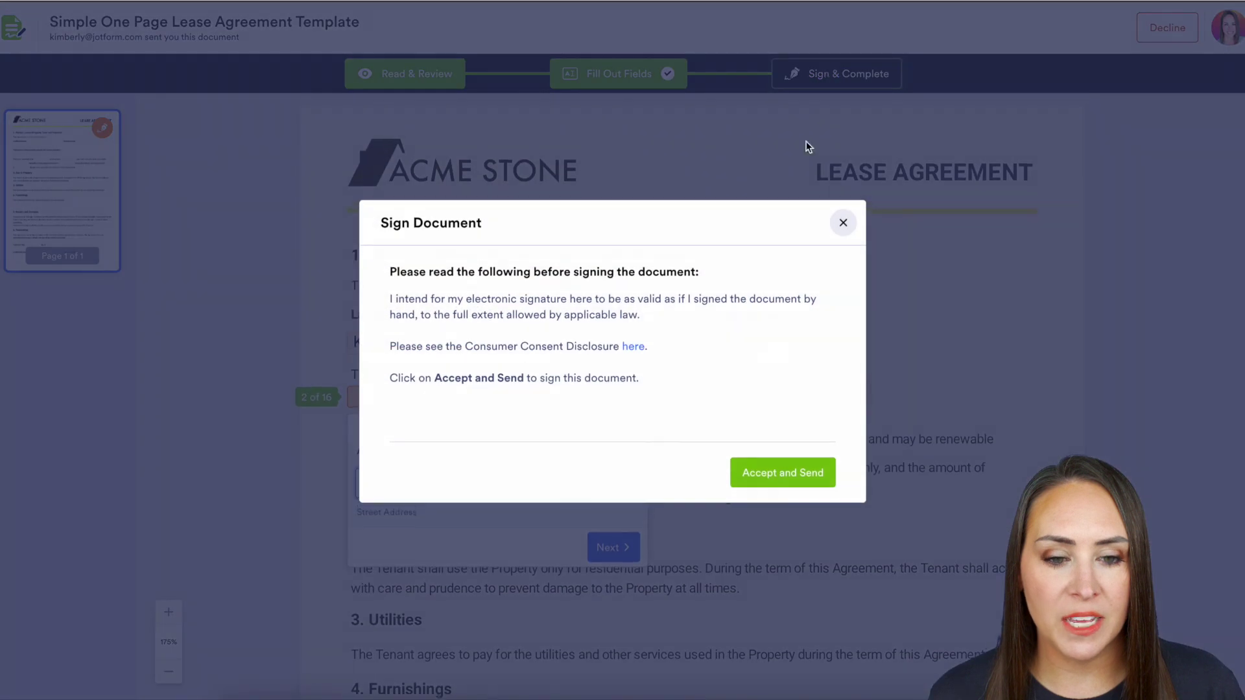
left_click(791, 475)
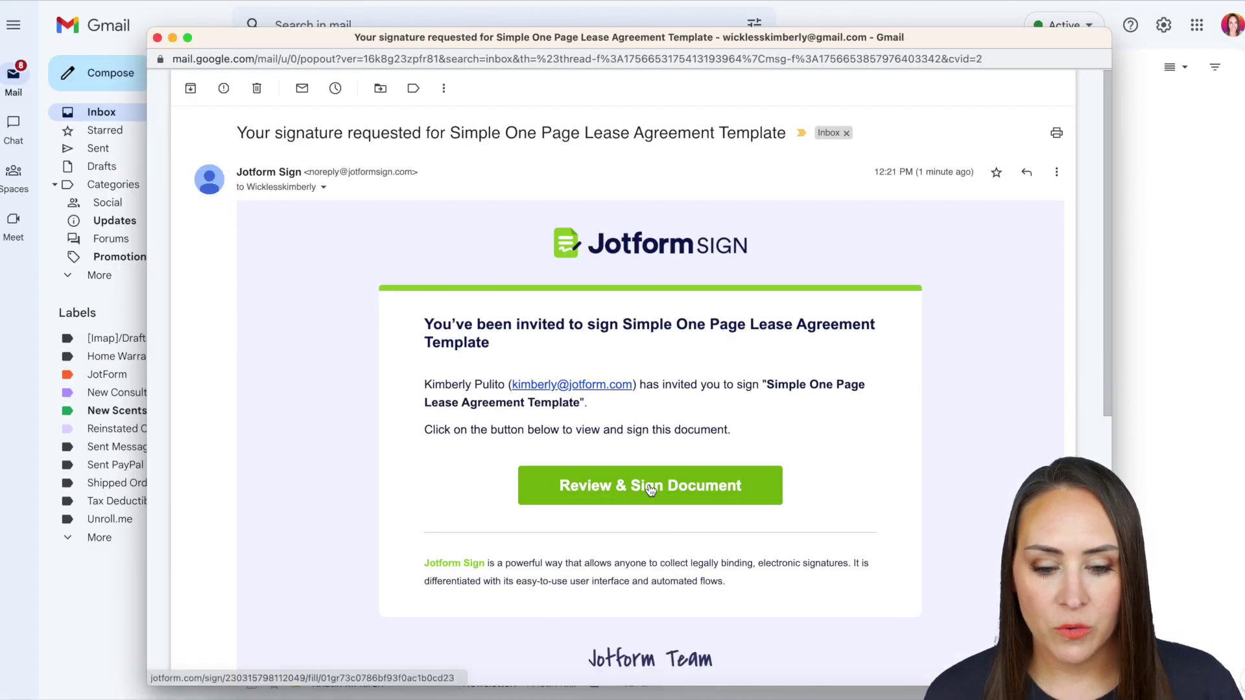
left_click(650, 488)
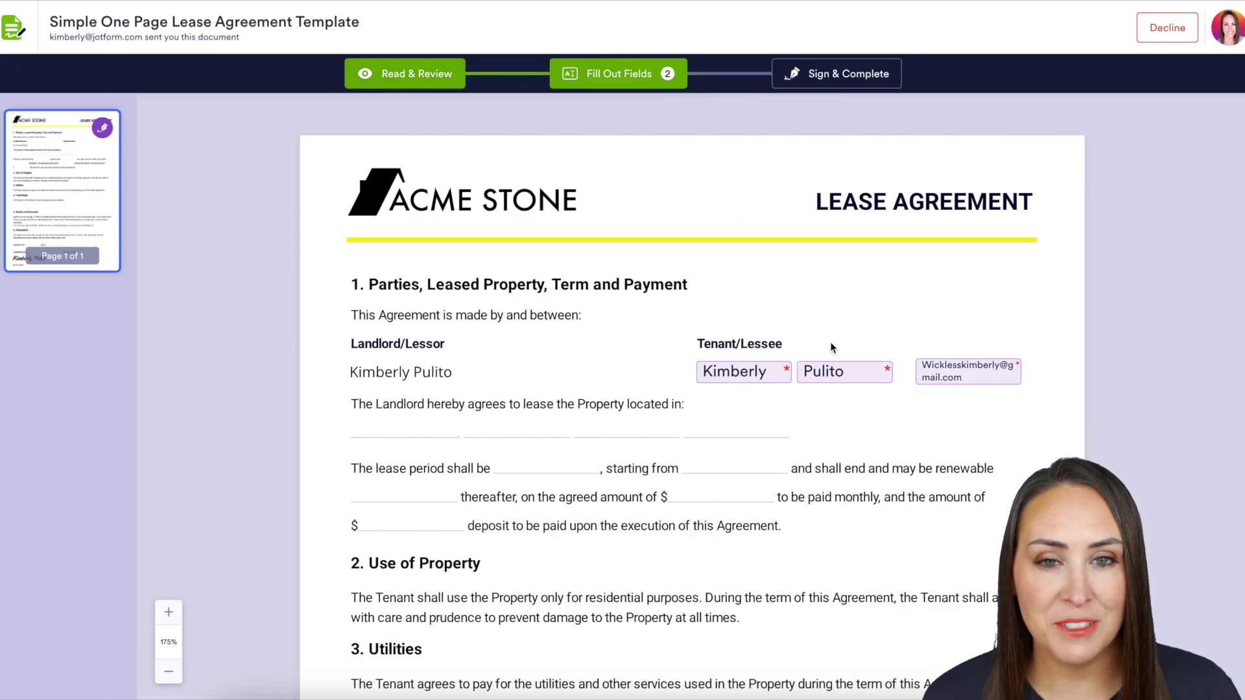
Step: Apply the tenant's typed signature, date it February 1, 2023, and accept the terms to submit
scroll(835, 345, "down", 9)
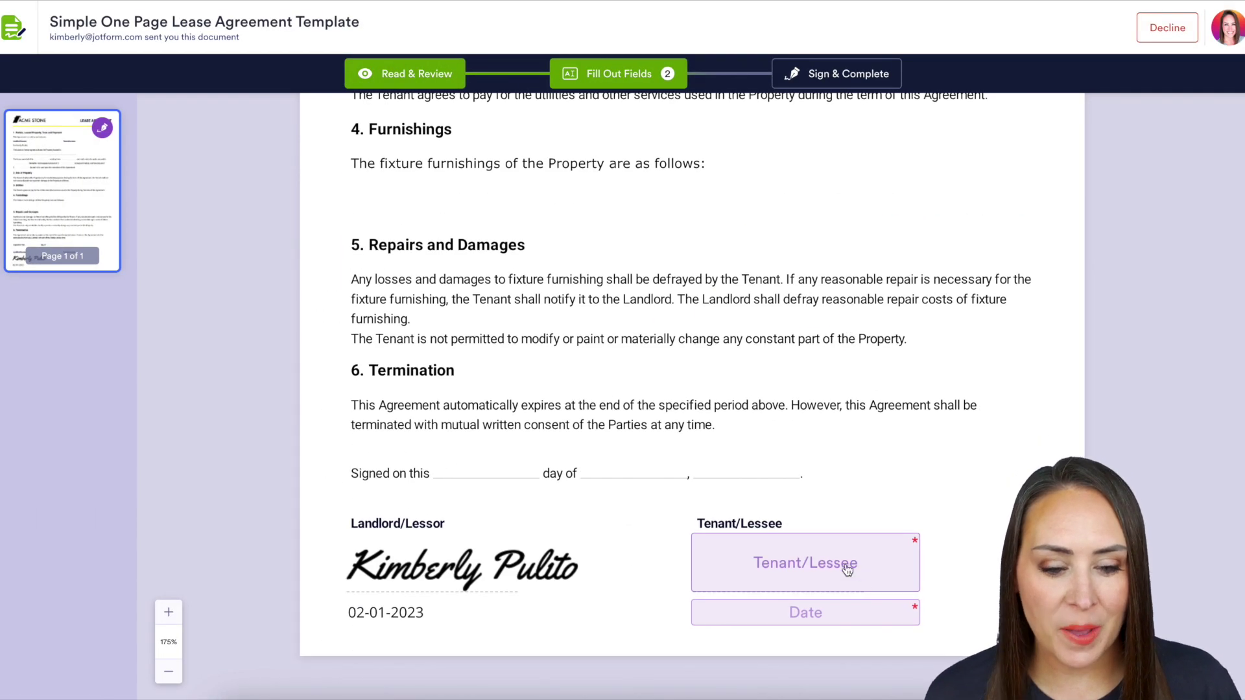
left_click(847, 569)
left_click(947, 678)
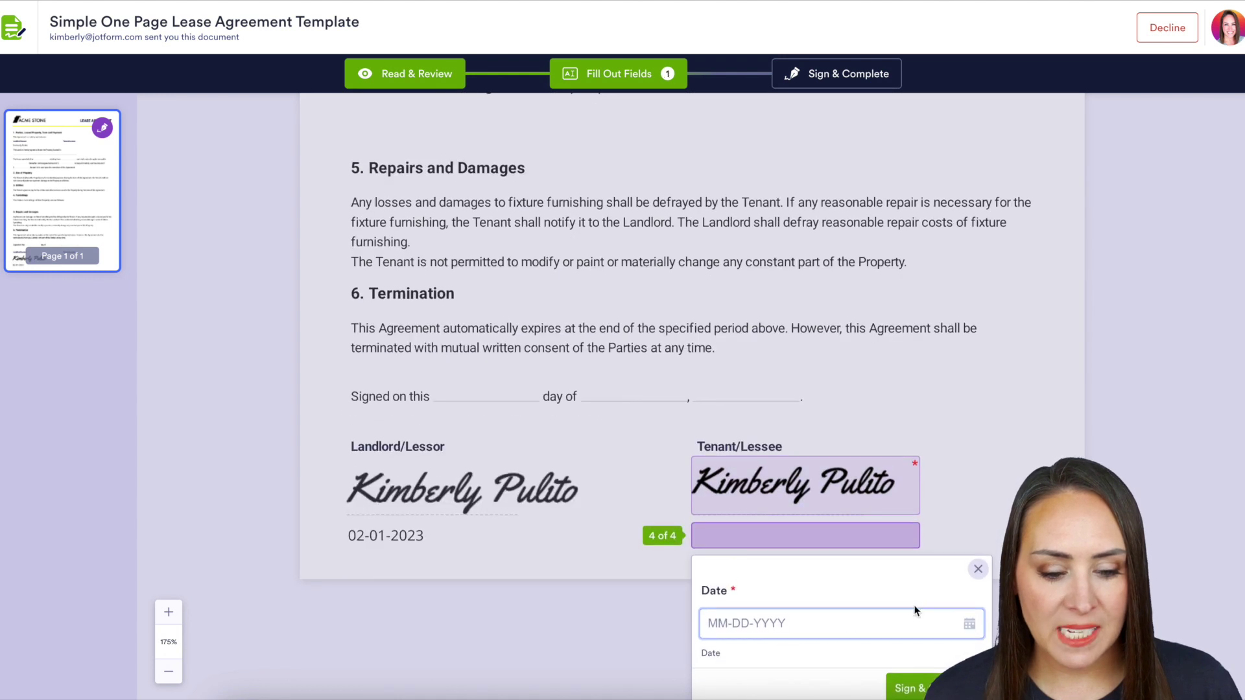
left_click(968, 617)
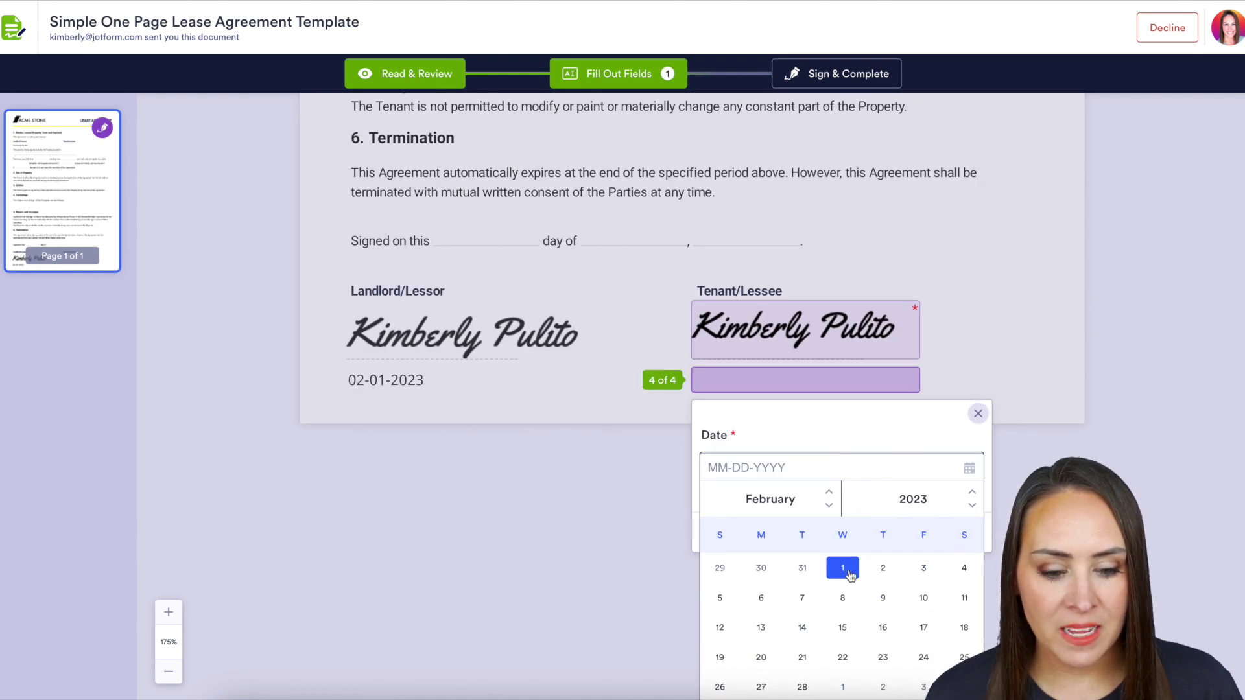
left_click(854, 575)
left_click(907, 676)
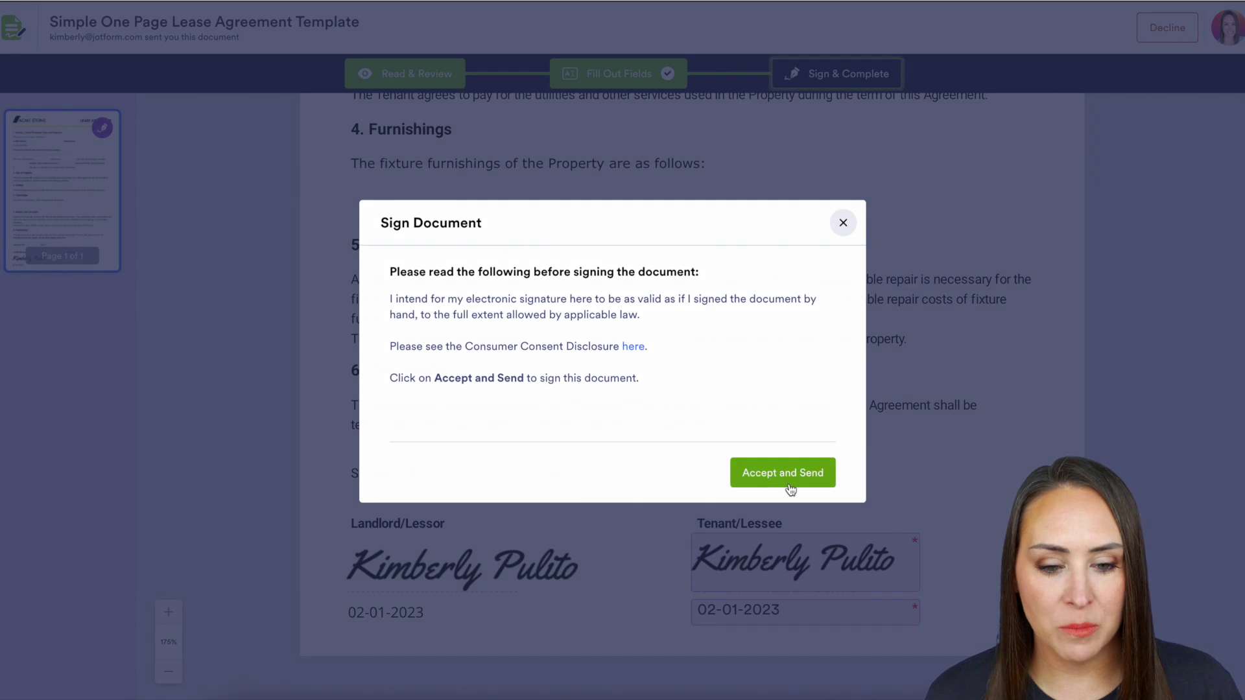
left_click(787, 484)
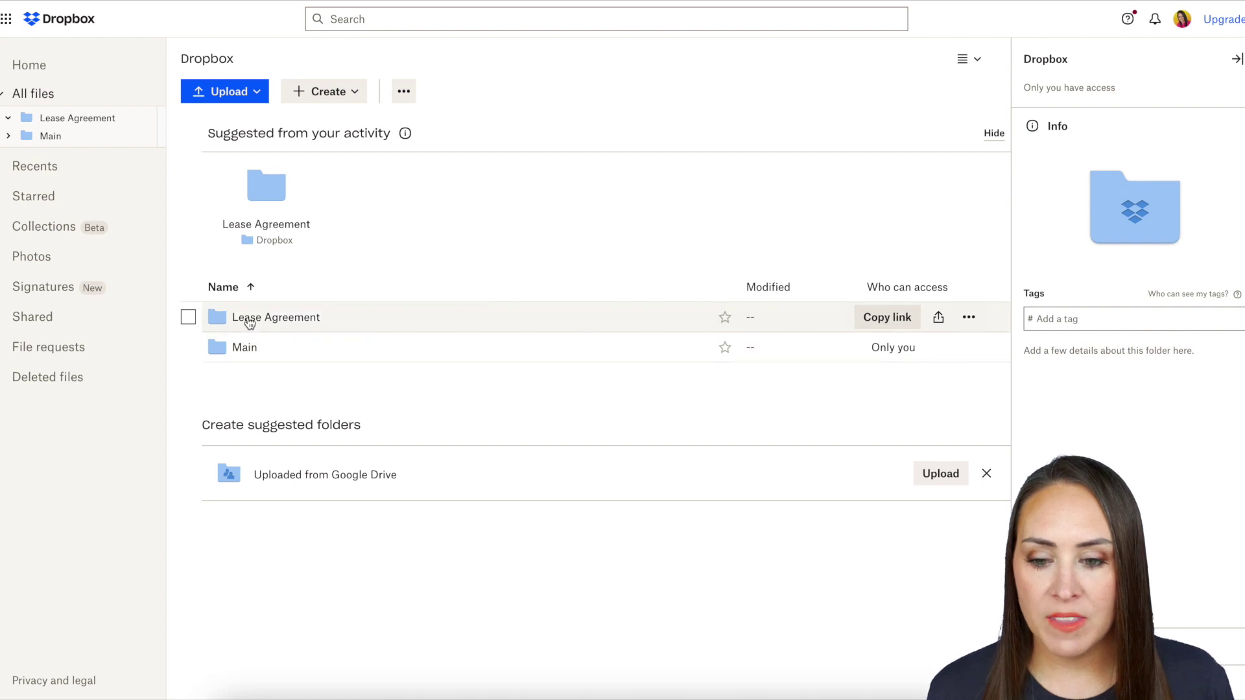
Step: Open the Lease Agreement folder in Dropbox and scroll the signed PDF's signatures and audit trail
left_click(307, 322)
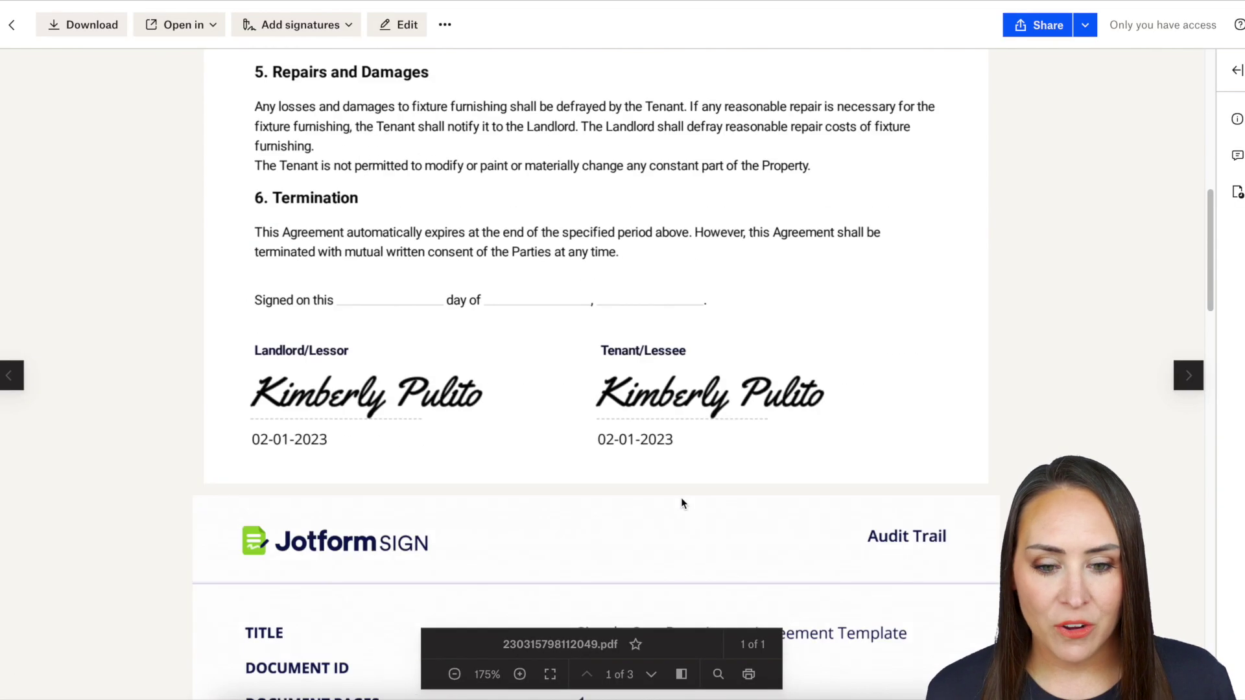
scroll(681, 500, "down", 8)
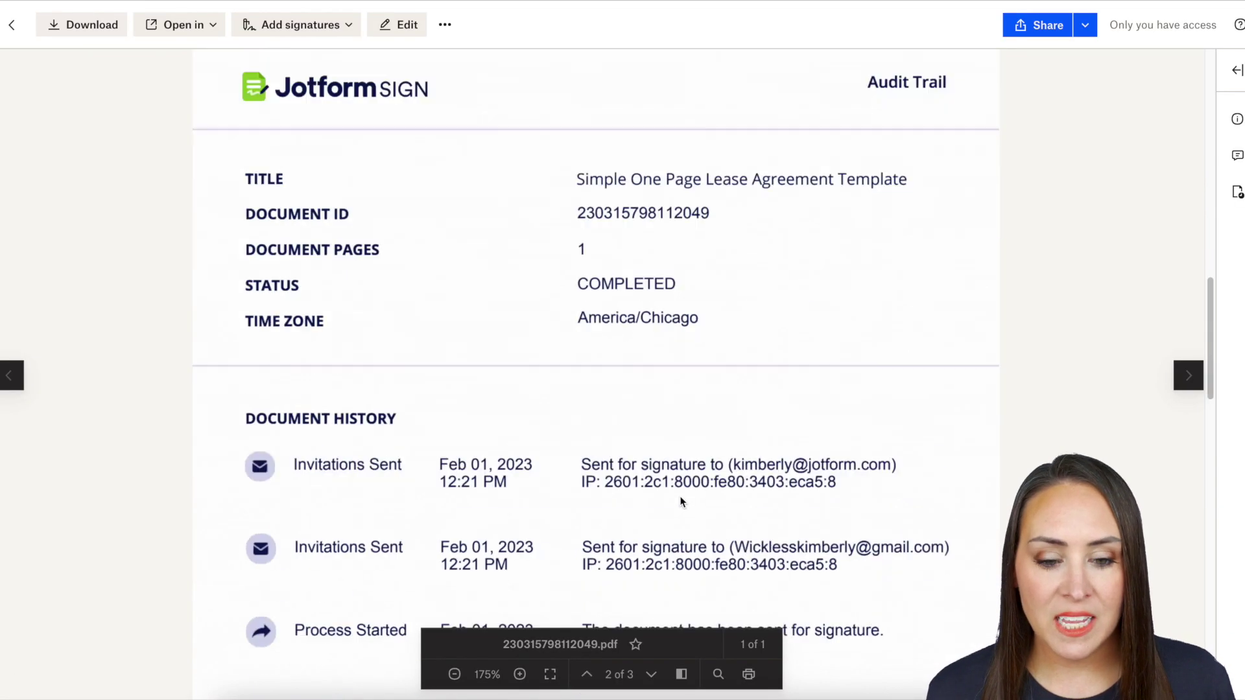
scroll(971, 143, "up", 1)
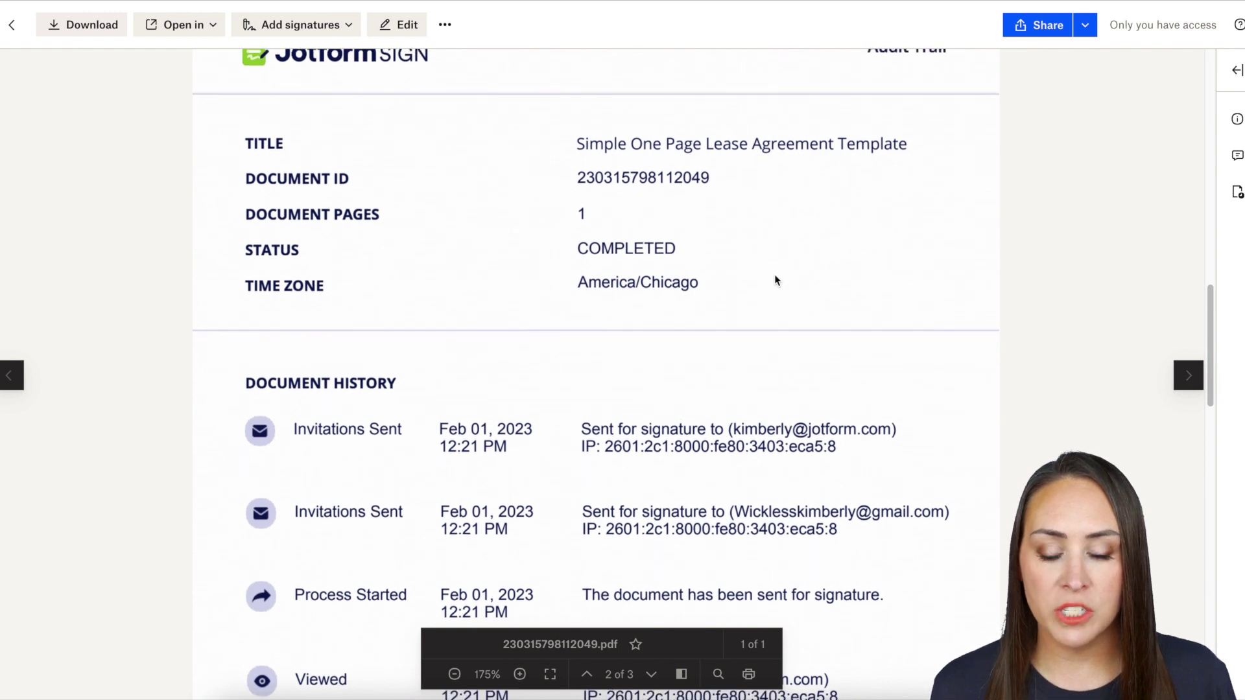
scroll(795, 353, "up", 8)
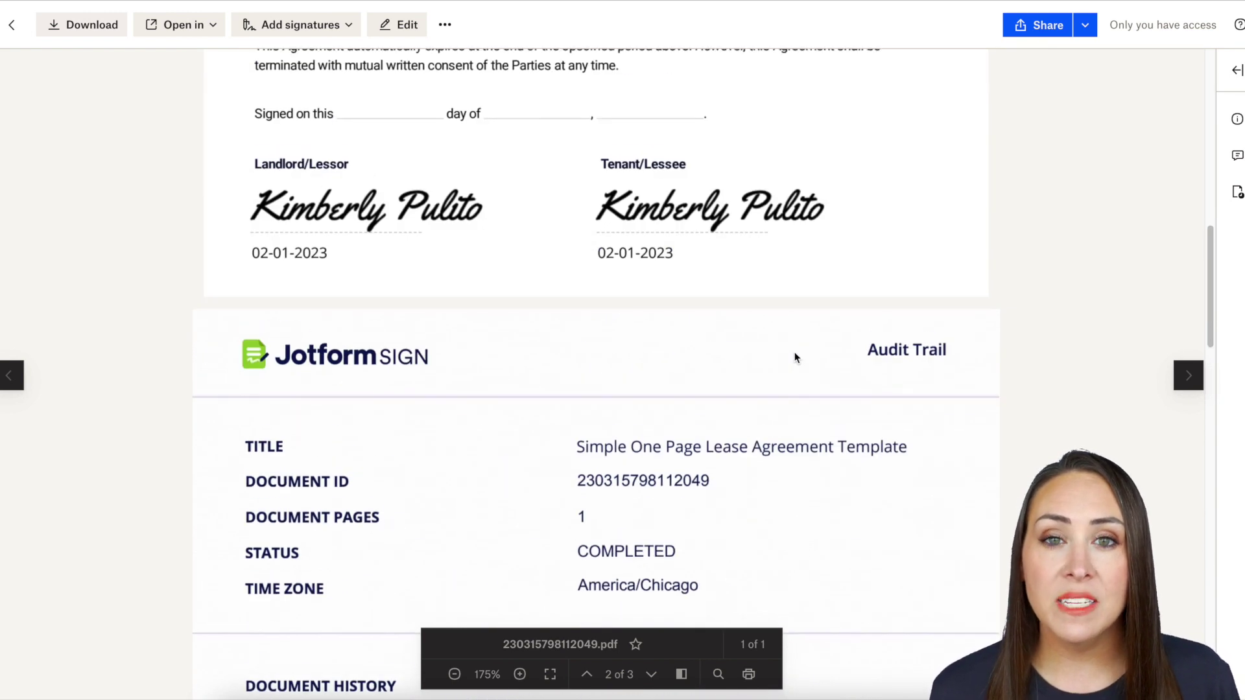
scroll(792, 354, "up", 2)
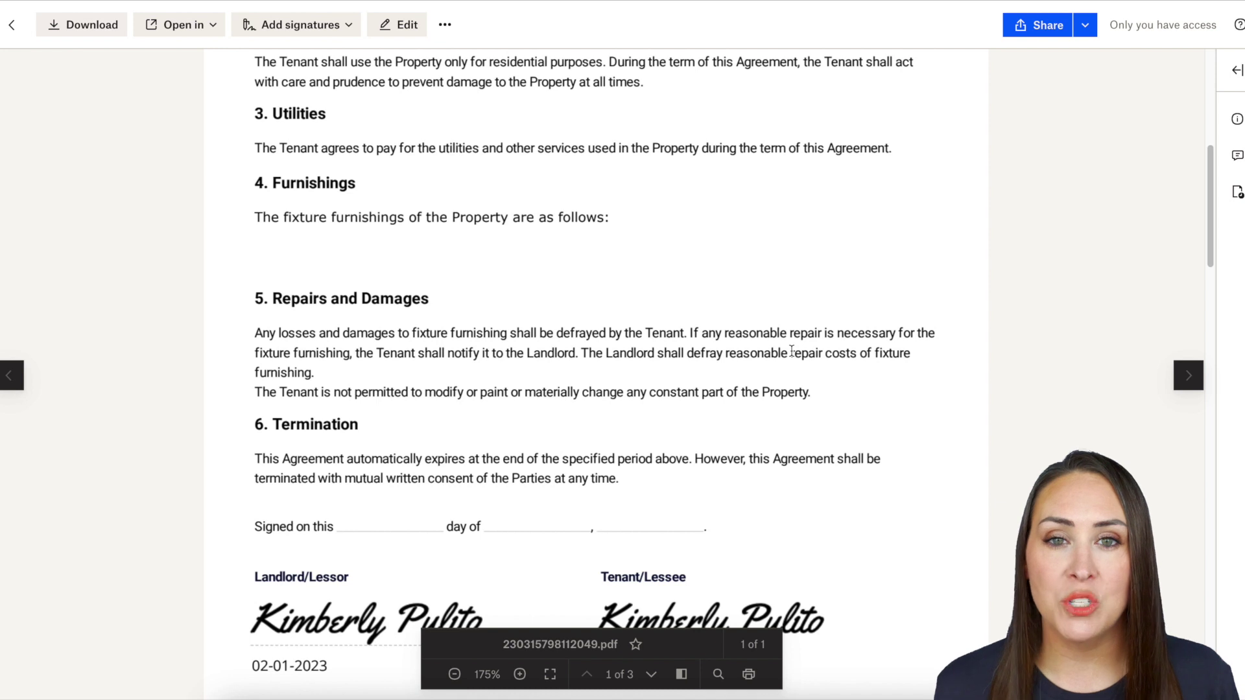